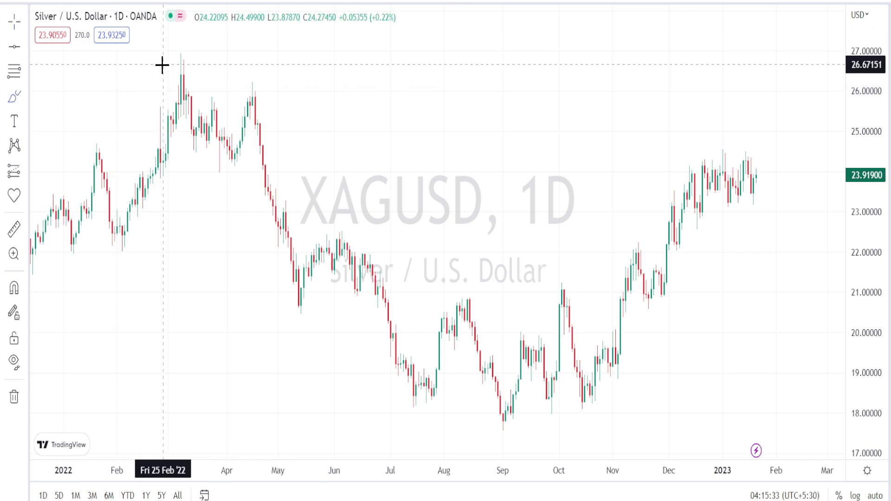
Circle the March 2022 high and the September low with the Brush, tracing the decline between them and the recovery into December
left_click_drag(171, 61, 180, 53)
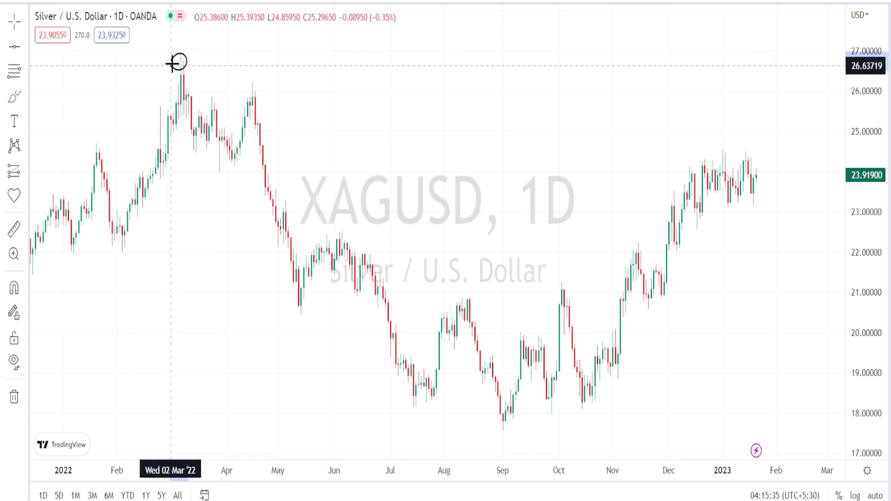
mouse_move(176, 62)
left_mouse_down()
mouse_move(232, 173)
mouse_move(251, 94)
mouse_move(298, 295)
mouse_move(354, 250)
mouse_move(420, 384)
left_mouse_up()
mouse_move(496, 422)
left_mouse_down()
mouse_move(511, 436)
mouse_move(500, 421)
left_mouse_up()
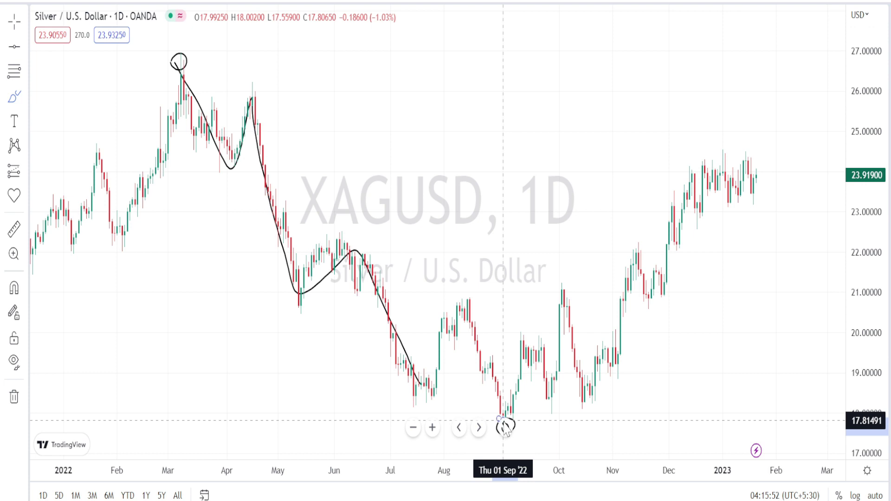
mouse_move(510, 415)
left_mouse_down()
mouse_move(537, 362)
mouse_move(556, 391)
mouse_move(570, 295)
mouse_move(589, 403)
mouse_move(627, 260)
mouse_move(648, 304)
mouse_move(689, 181)
mouse_move(701, 213)
mouse_move(706, 171)
mouse_move(726, 180)
mouse_move(729, 199)
mouse_move(695, 212)
left_mouse_up()
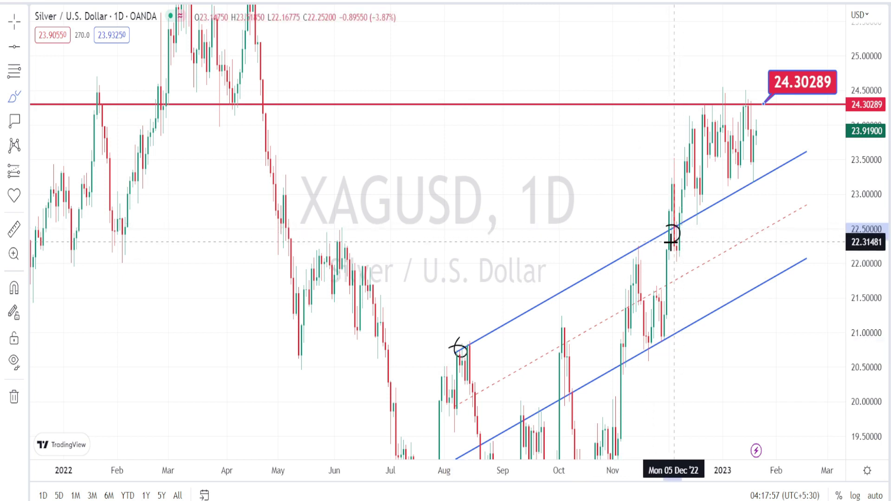
Trace the December bounce off the channel's upper line, and circle the 24.30289 label and the February, April and January touches of that level
mouse_move(688, 211)
left_mouse_down()
mouse_move(710, 217)
mouse_move(690, 212)
mouse_move(703, 109)
mouse_move(689, 125)
left_mouse_up()
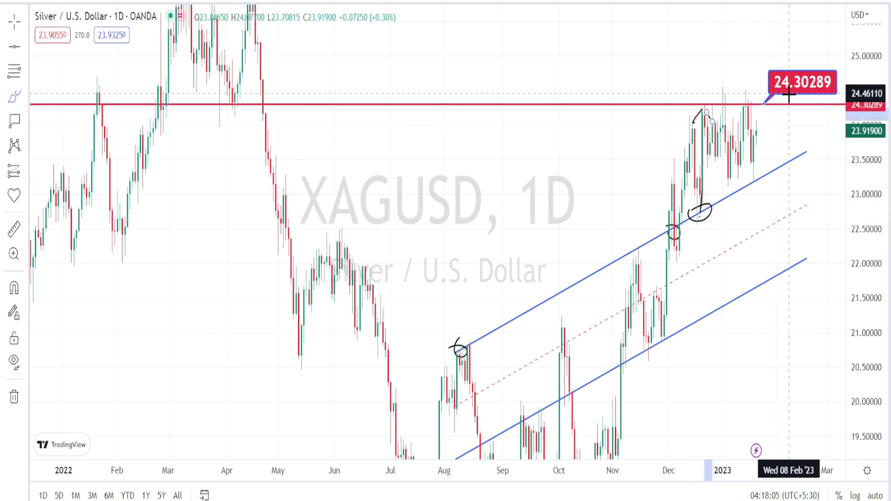
mouse_move(794, 95)
left_mouse_down()
mouse_move(774, 101)
mouse_move(765, 82)
mouse_move(793, 64)
mouse_move(794, 98)
left_mouse_up()
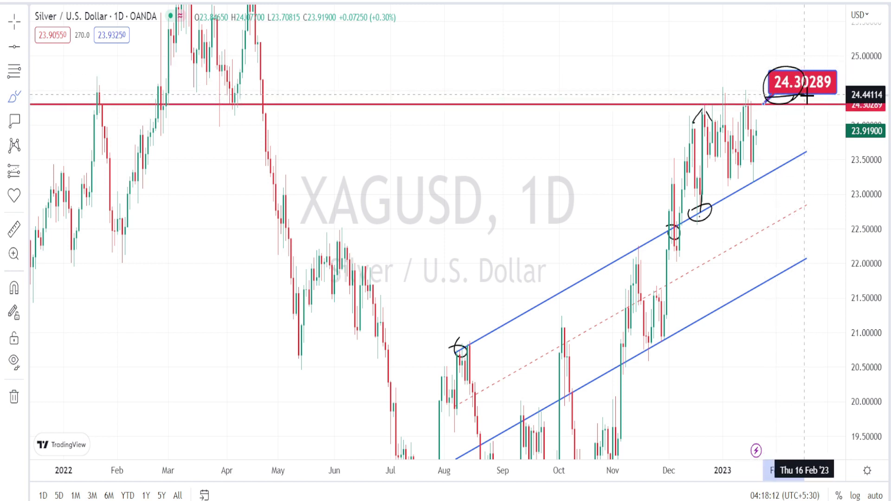
left_click_drag(220, 92, 248, 100)
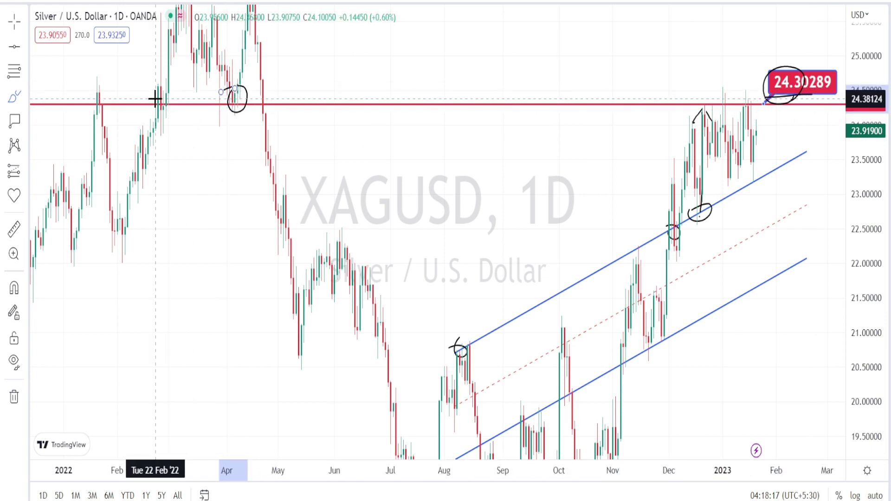
left_click_drag(160, 101, 158, 103)
mouse_move(230, 99)
left_mouse_down()
mouse_move(249, 99)
mouse_move(235, 103)
left_mouse_up()
left_click_drag(235, 103, 240, 103)
left_click_drag(748, 104, 752, 104)
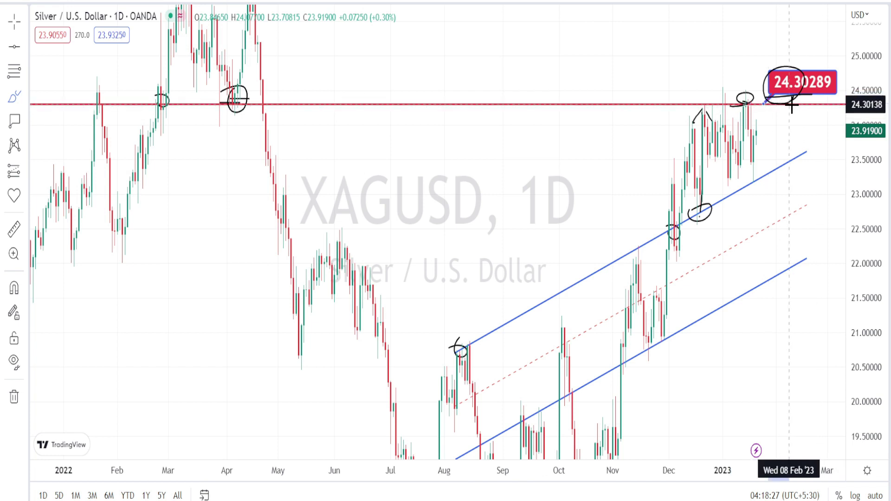
left_click(778, 77)
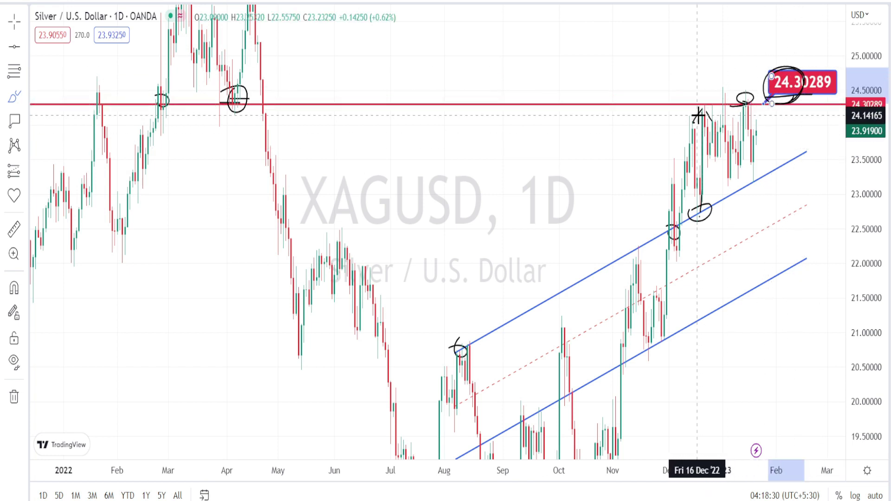
Trace the December–January swings below resistance, circle points along the channel's upper line, and sketch a projected swing into February
mouse_move(699, 104)
left_mouse_down()
mouse_move(732, 177)
mouse_move(747, 100)
mouse_move(754, 171)
left_mouse_up()
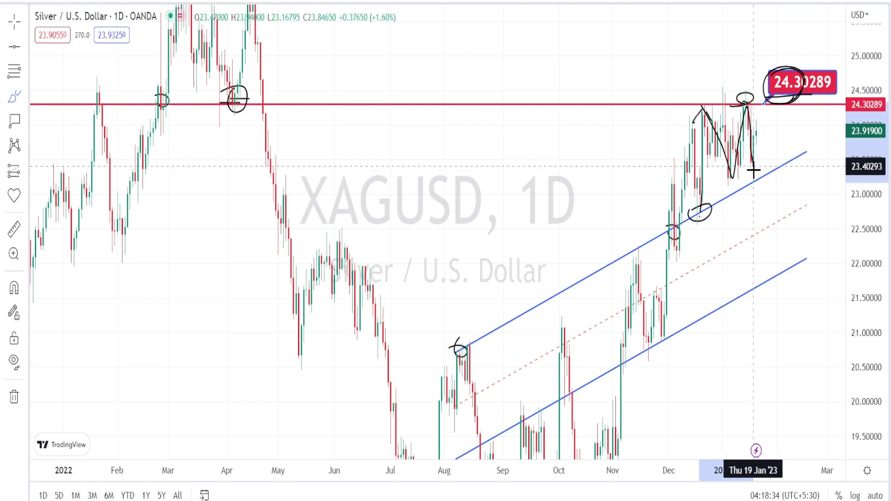
mouse_move(569, 281)
left_mouse_down()
mouse_move(582, 289)
mouse_move(575, 278)
left_mouse_up()
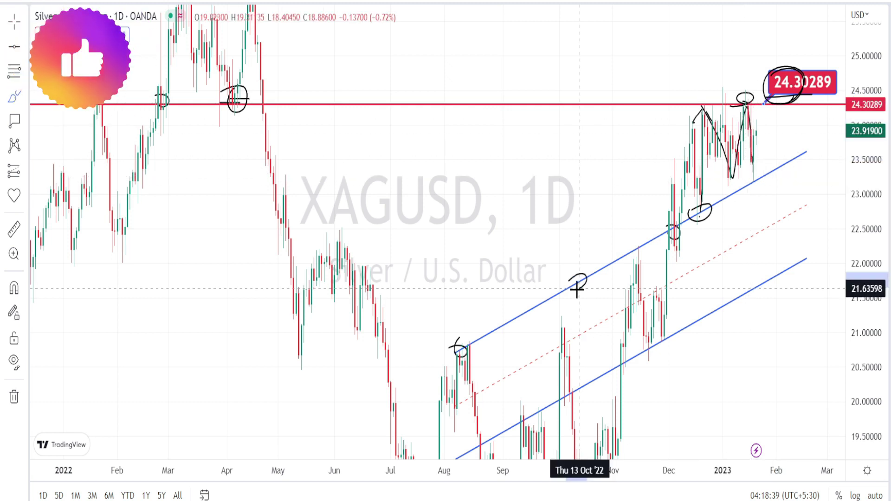
mouse_move(639, 236)
left_mouse_down()
mouse_move(643, 251)
mouse_move(635, 240)
left_mouse_up()
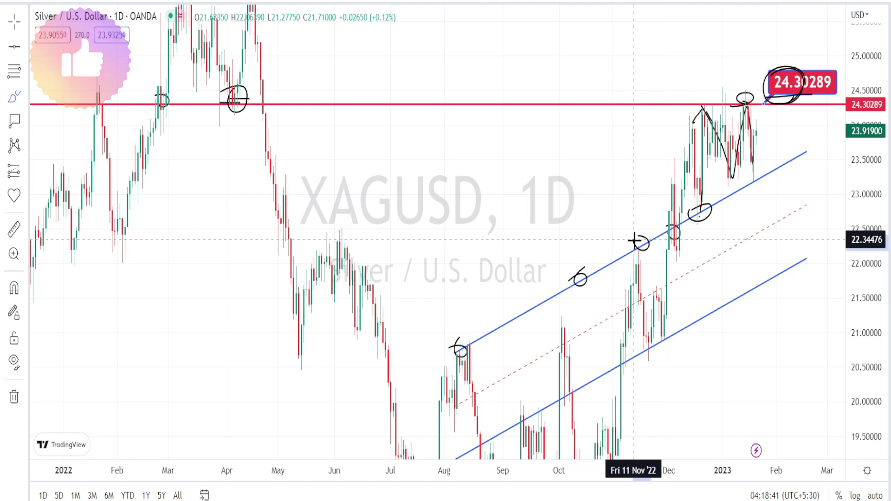
mouse_move(723, 191)
left_mouse_down()
mouse_move(724, 210)
mouse_move(727, 191)
mouse_move(757, 182)
mouse_move(762, 106)
mouse_move(778, 166)
mouse_move(789, 110)
left_mouse_up()
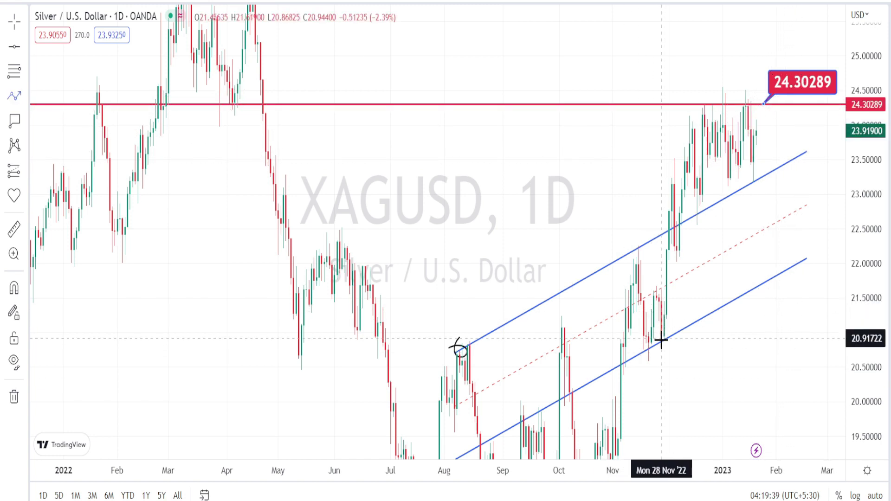
Draw a red arrow path from the late-November low, zigzagging between the 24.30289 resistance and the channel's upper line, and ending above 25.00
left_click_drag(662, 339, 672, 281)
left_click_drag(674, 246, 686, 102)
left_click(686, 102)
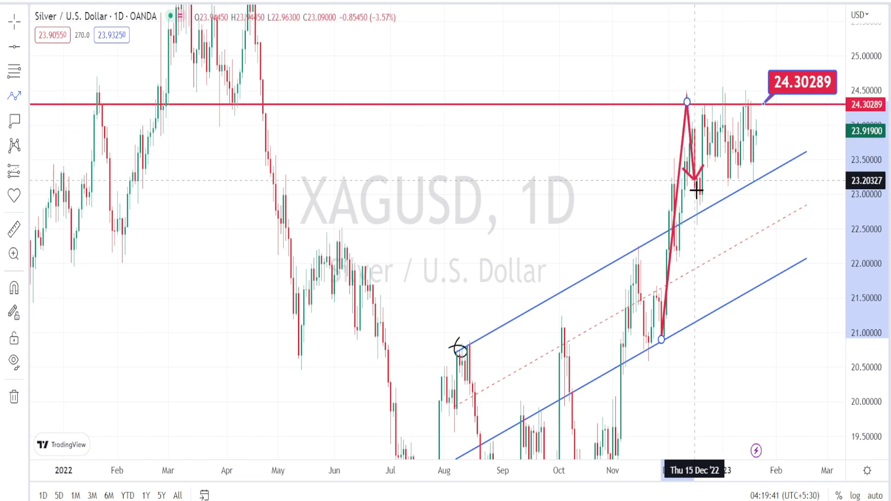
left_click(703, 210)
left_click(723, 98)
left_click(750, 185)
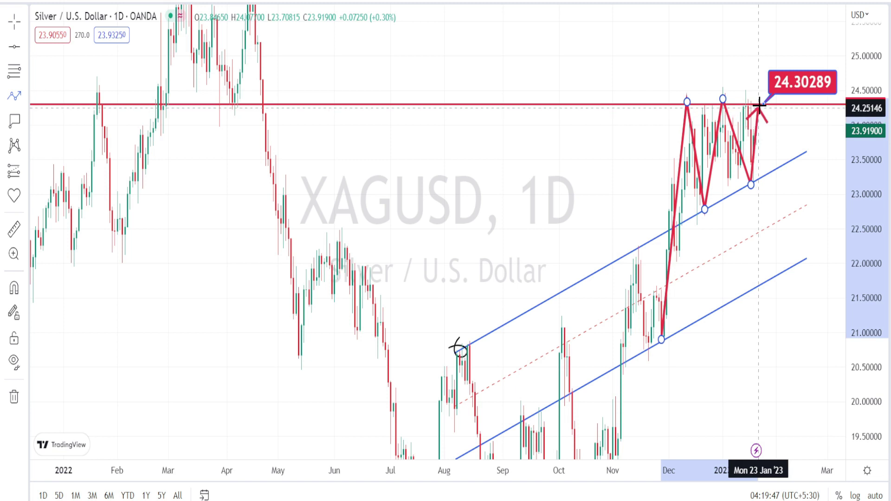
left_click(759, 104)
left_click(782, 166)
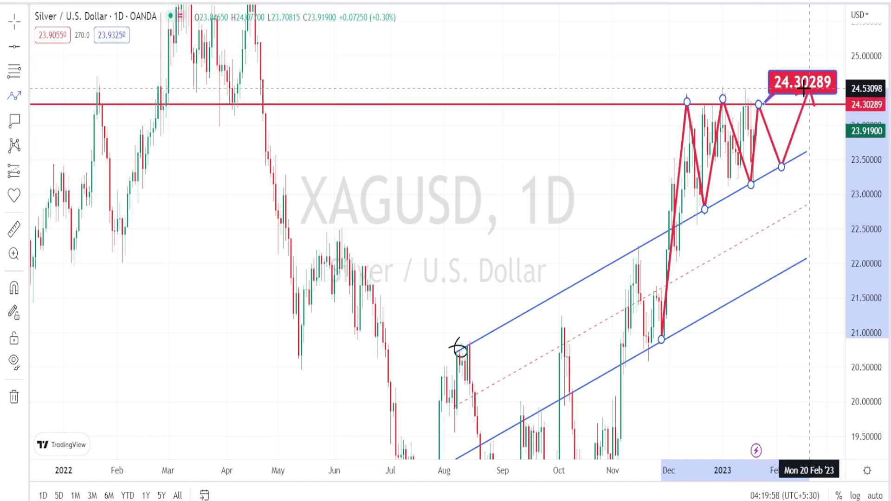
left_click(790, 27)
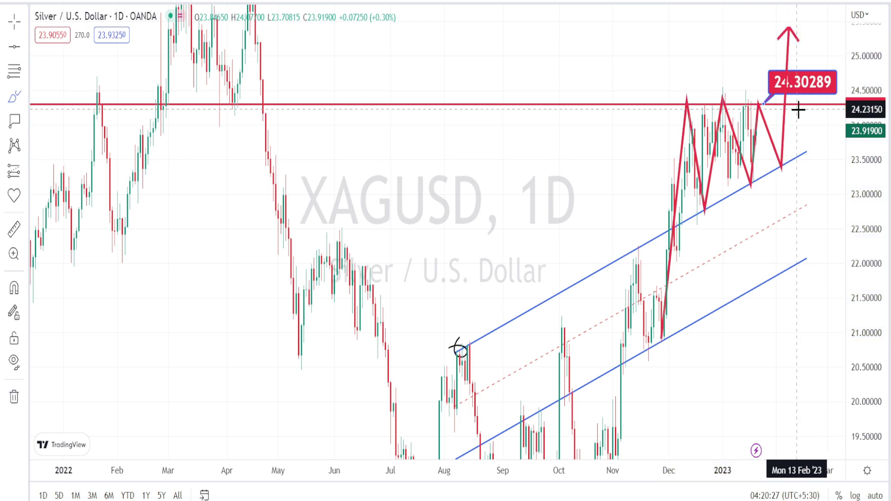
Circle the 24.30289 label and sketch an upward breakout arrow with a curve around it at the path's second peak
mouse_move(763, 74)
left_mouse_down()
mouse_move(800, 68)
mouse_move(815, 88)
mouse_move(792, 108)
left_mouse_up()
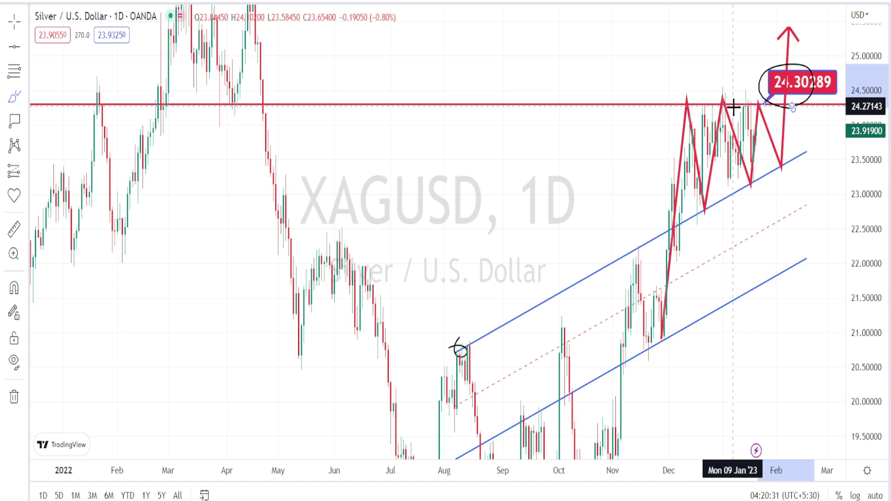
mouse_move(733, 110)
left_mouse_down()
mouse_move(732, 80)
mouse_move(721, 113)
left_mouse_up()
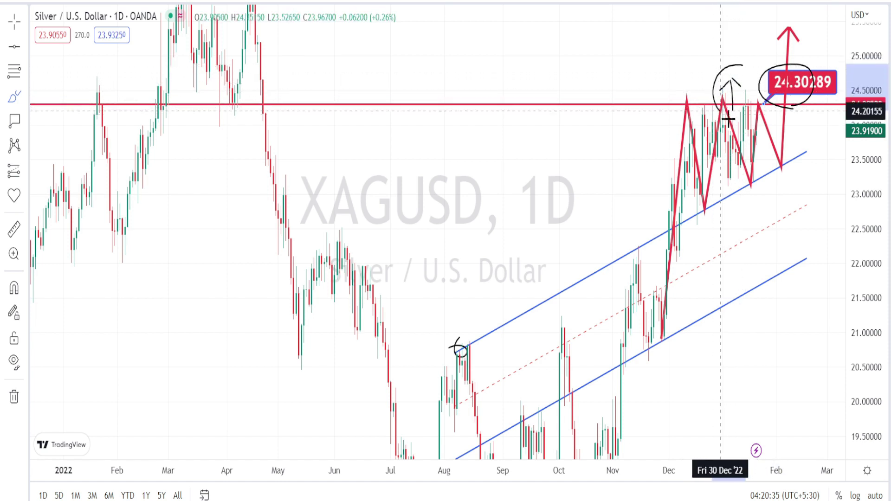
left_click_drag(744, 69, 742, 66)
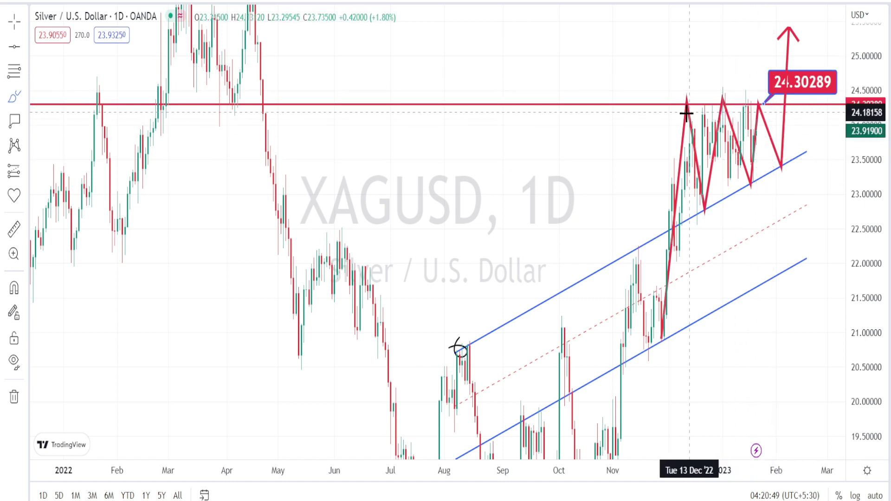
Circle the red path's three peaks at resistance and its lows near the channel's upper line, adding a short downward arrow below the last low
left_click_drag(676, 96, 721, 97)
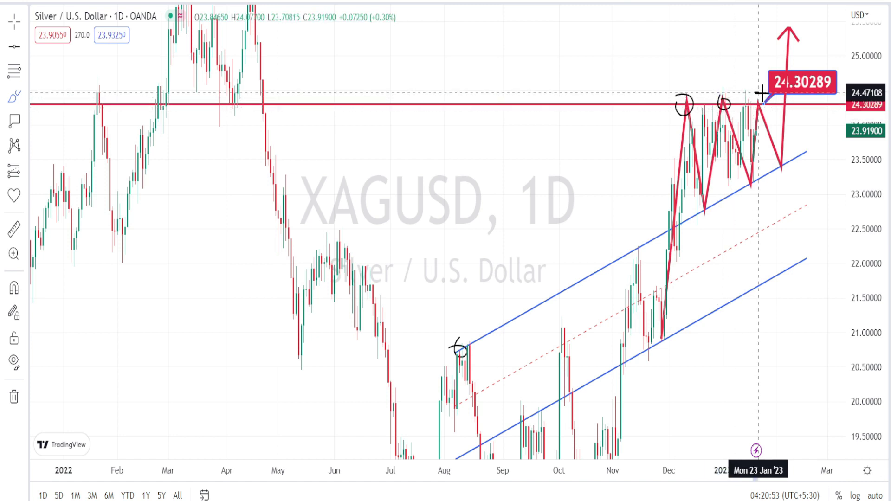
left_click_drag(767, 115, 761, 96)
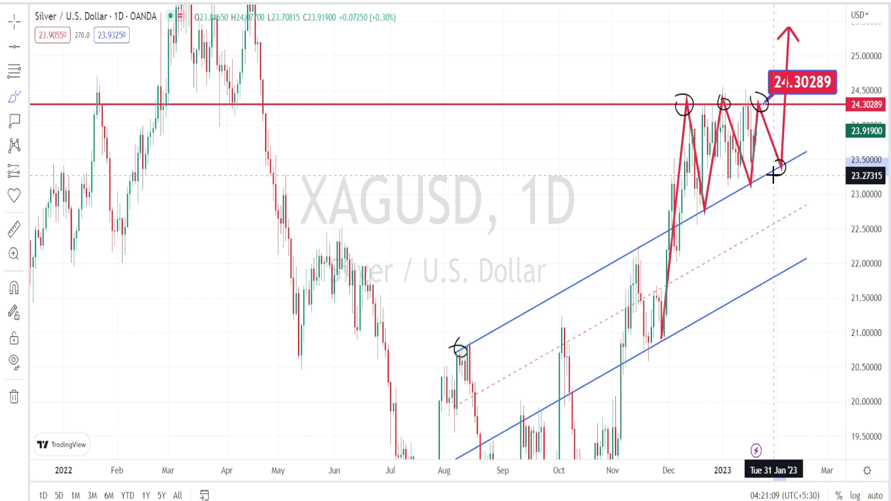
mouse_move(736, 183)
left_mouse_down()
mouse_move(752, 179)
mouse_move(790, 199)
mouse_move(796, 189)
left_mouse_up()
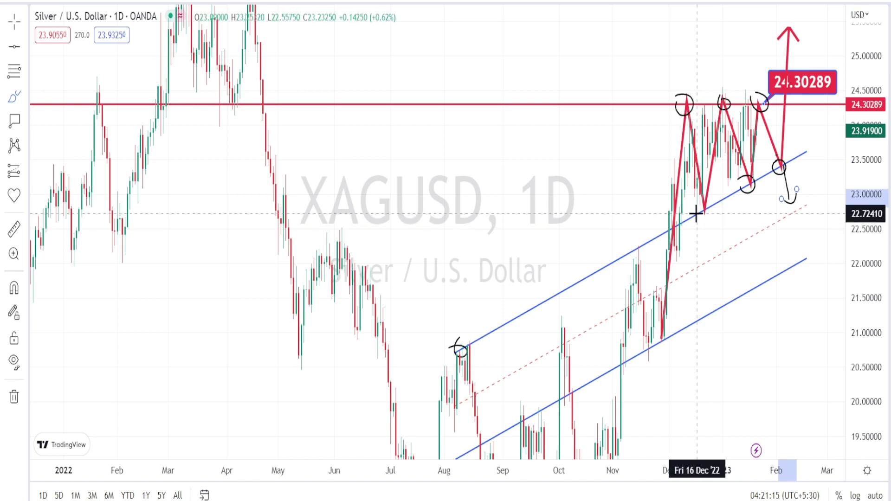
mouse_move(697, 191)
left_mouse_down()
mouse_move(709, 191)
mouse_move(696, 200)
left_mouse_up()
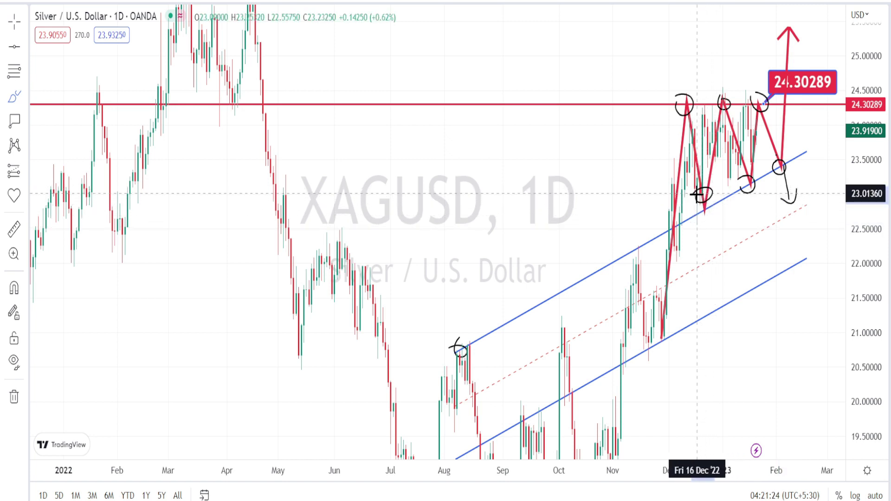
Sketch arrows falling from resistance through the channel's midline and lower line, tracing the midline and adding a curved arrow along the lower line
mouse_move(759, 107)
left_mouse_down()
mouse_move(801, 234)
mouse_move(815, 216)
left_mouse_up()
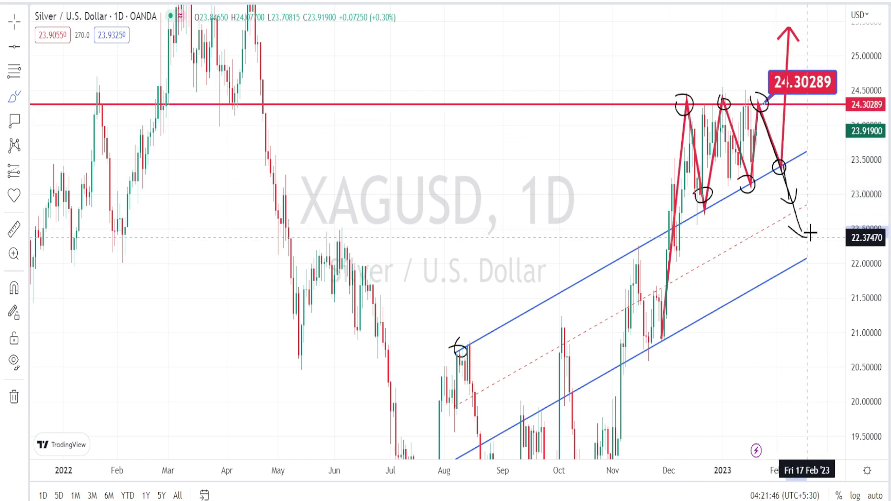
mouse_move(458, 411)
left_mouse_down()
mouse_move(810, 209)
mouse_move(802, 207)
mouse_move(815, 232)
mouse_move(792, 208)
mouse_move(803, 272)
left_mouse_up()
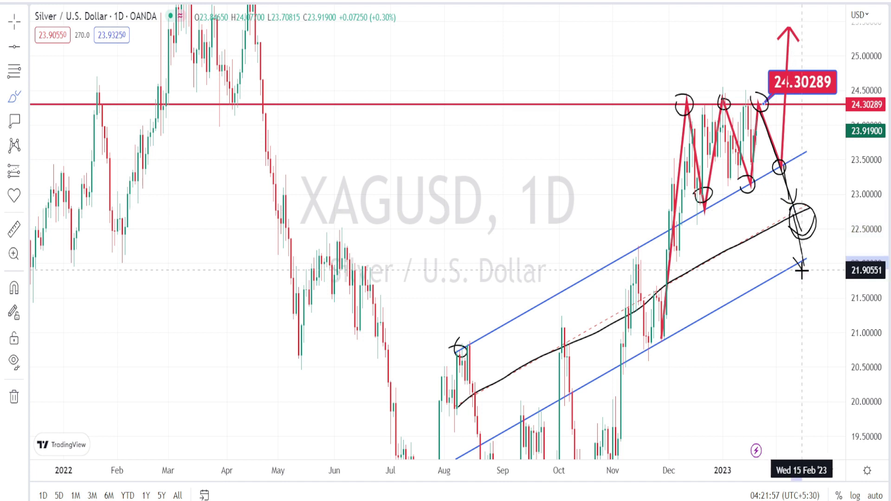
mouse_move(646, 364)
left_mouse_down()
mouse_move(761, 311)
mouse_move(748, 343)
left_mouse_up()
mouse_move(795, 267)
left_mouse_down()
mouse_move(792, 251)
mouse_move(828, 253)
mouse_move(795, 267)
mouse_move(816, 334)
mouse_move(828, 300)
left_mouse_up()
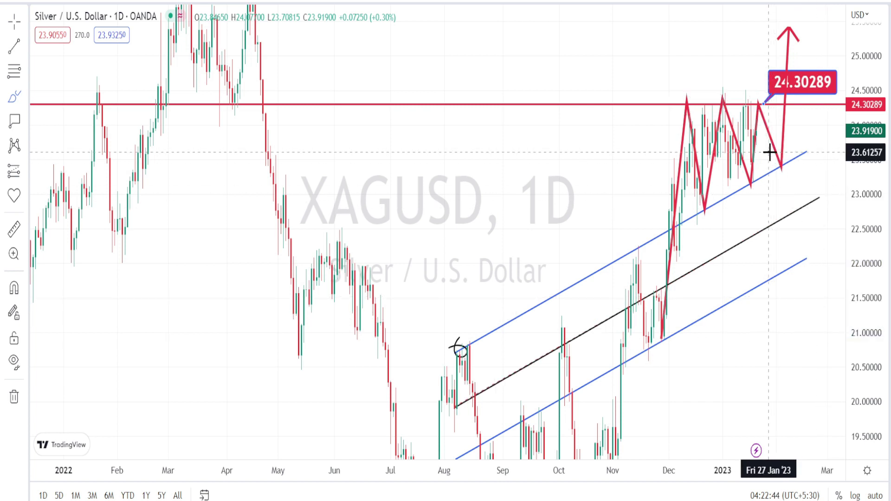
Sketch falling and rebounding swings between the channel's upper line and midline, plus a drop from the midline towards the lower line
mouse_move(769, 152)
left_mouse_down()
mouse_move(791, 222)
mouse_move(797, 196)
mouse_move(826, 259)
left_mouse_up()
left_click_drag(826, 259, 835, 227)
left_click_drag(796, 210, 800, 151)
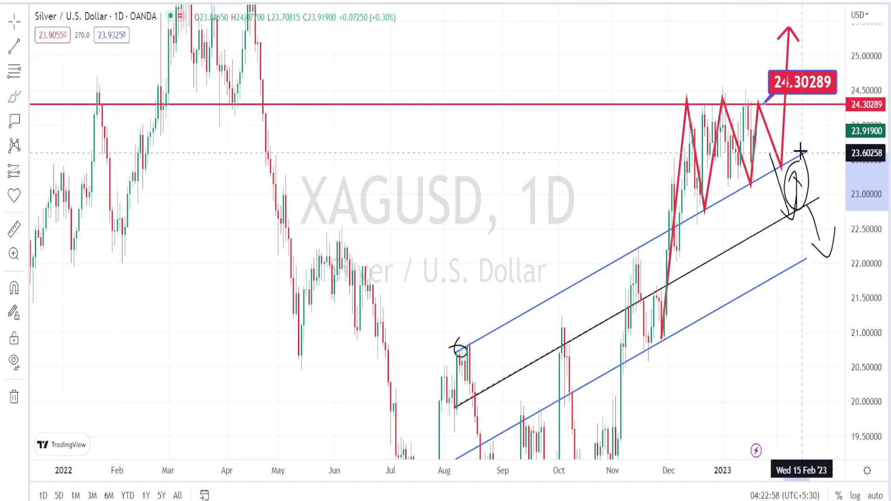
left_click_drag(826, 257, 837, 182)
mouse_move(734, 195)
left_mouse_down()
mouse_move(753, 244)
mouse_move(754, 180)
mouse_move(781, 217)
mouse_move(781, 171)
left_mouse_up()
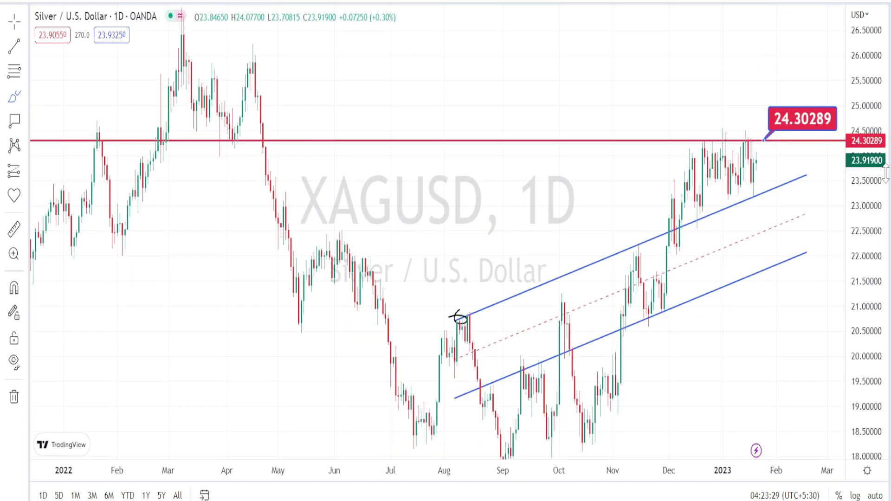
Circle the 78.60% (24.52471) Fibonacci label and mark the two January peaks at that level with circles and upward arrows
left_click_drag(886, 173, 886, 192)
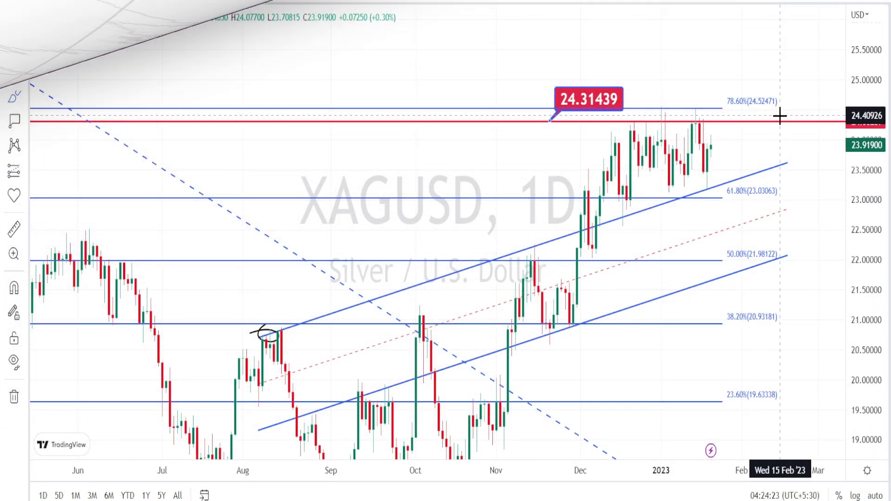
mouse_move(780, 116)
left_mouse_down()
mouse_move(725, 108)
mouse_move(732, 88)
mouse_move(792, 87)
mouse_move(769, 115)
left_mouse_up()
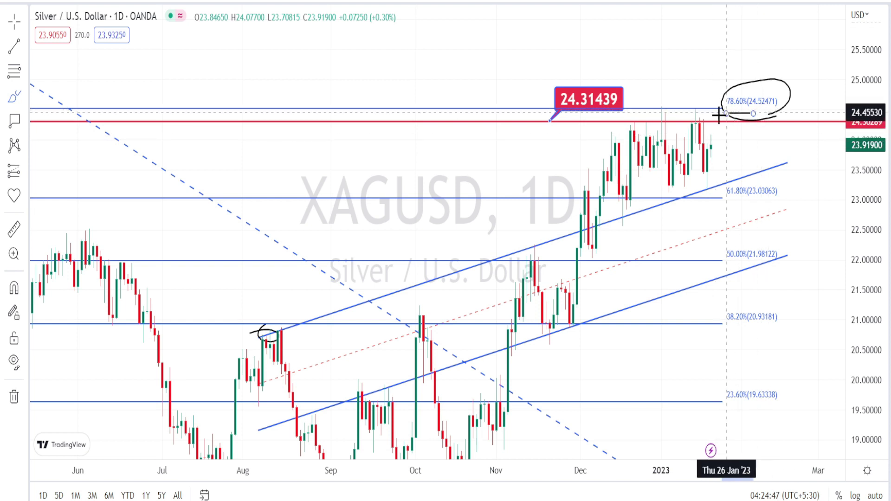
mouse_move(689, 105)
left_mouse_down()
mouse_move(696, 104)
mouse_move(657, 110)
mouse_move(687, 69)
mouse_move(670, 81)
left_mouse_up()
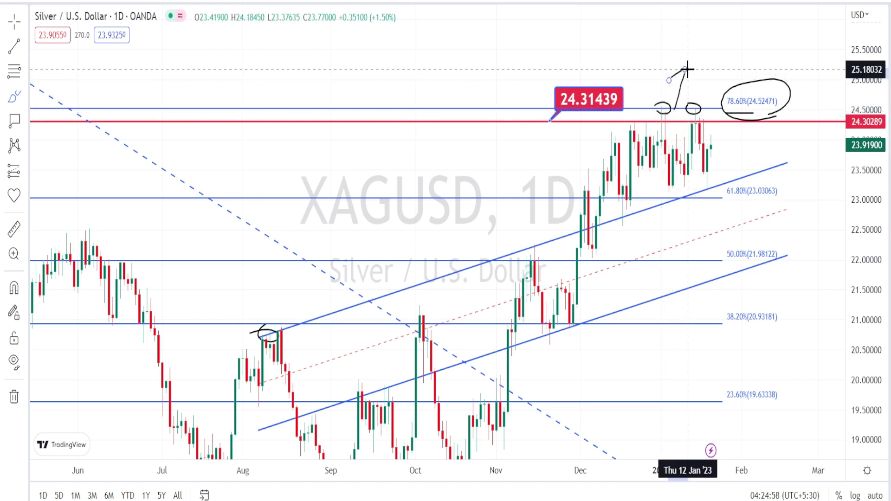
mouse_move(702, 109)
left_mouse_down()
mouse_move(708, 76)
mouse_move(700, 86)
mouse_move(719, 86)
left_mouse_up()
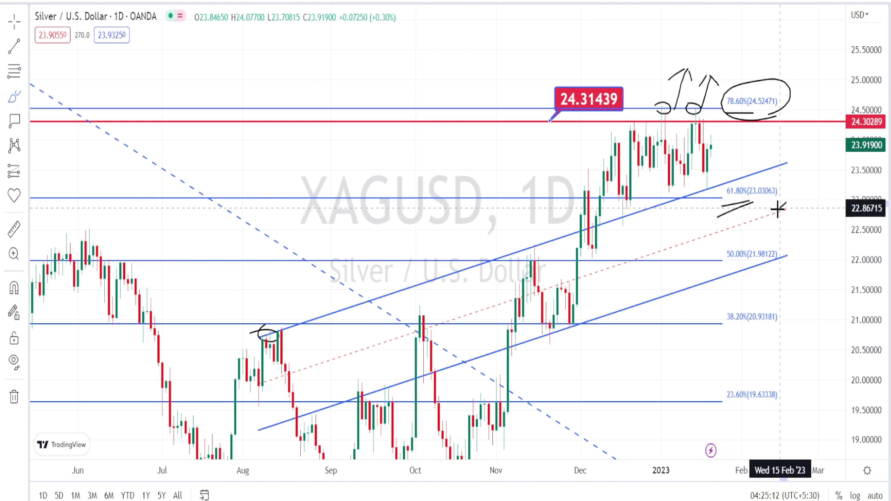
Circle the 61.80% (23.03063) Fibonacci label, sketch a downward arrow through that level, and trace the swings between it and the 78.60% level
mouse_move(779, 210)
left_mouse_down()
mouse_move(724, 211)
mouse_move(720, 190)
mouse_move(761, 176)
mouse_move(780, 204)
left_mouse_up()
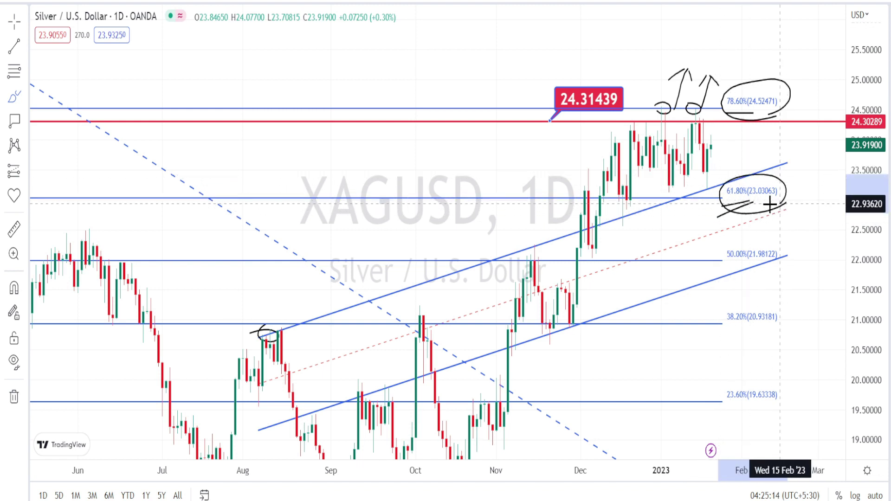
mouse_move(705, 185)
left_mouse_down()
mouse_move(713, 233)
mouse_move(728, 213)
left_mouse_up()
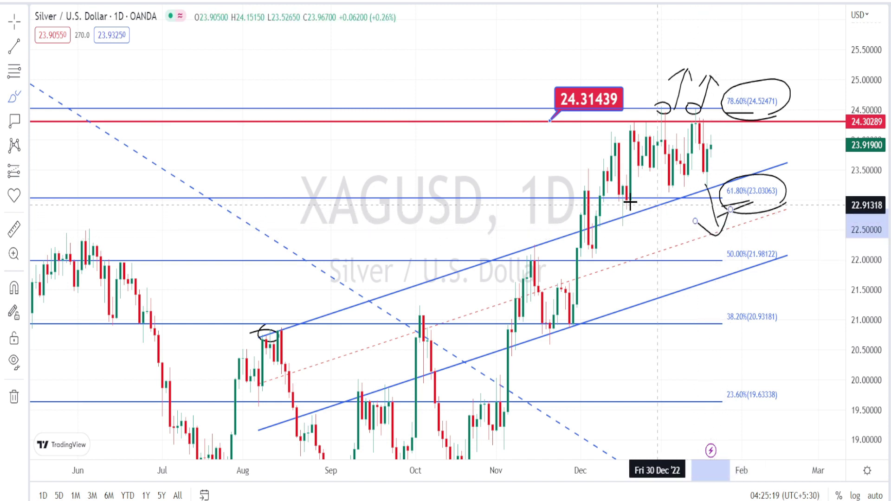
mouse_move(625, 199)
left_mouse_down()
mouse_move(640, 118)
mouse_move(677, 199)
mouse_move(695, 110)
left_mouse_up()
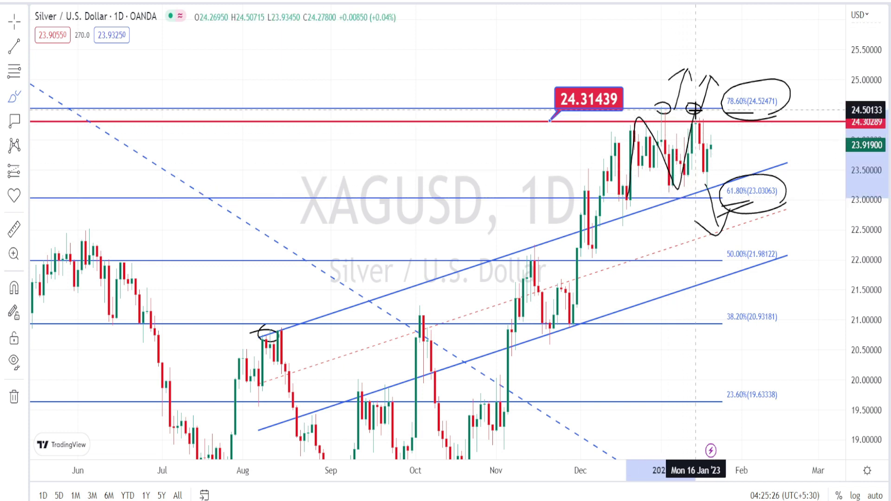
mouse_move(697, 119)
left_mouse_down()
mouse_move(711, 200)
mouse_move(723, 106)
left_mouse_up()
key("Escape")
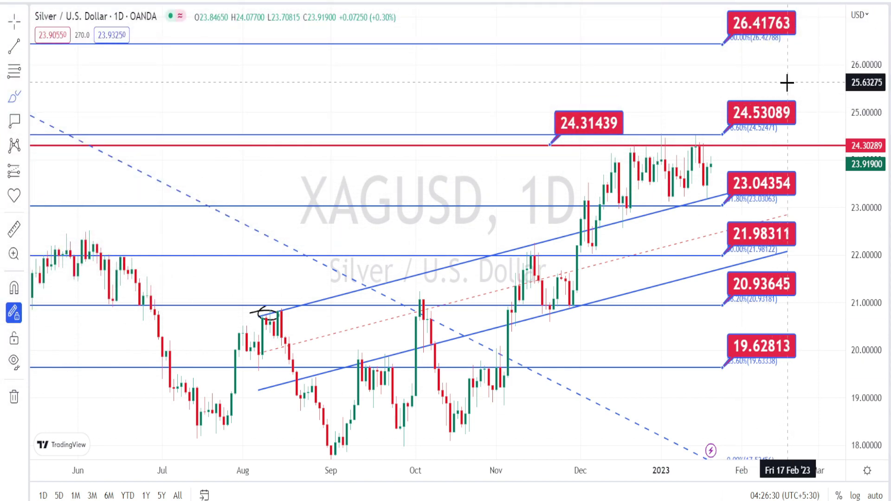
Circle the 24.53089 label, underline the 23.04354 label, and trace January's swings between those levels with a downward breakout arrow
mouse_move(730, 134)
left_mouse_down()
mouse_move(766, 135)
mouse_move(792, 99)
mouse_move(715, 108)
mouse_move(745, 139)
left_mouse_up()
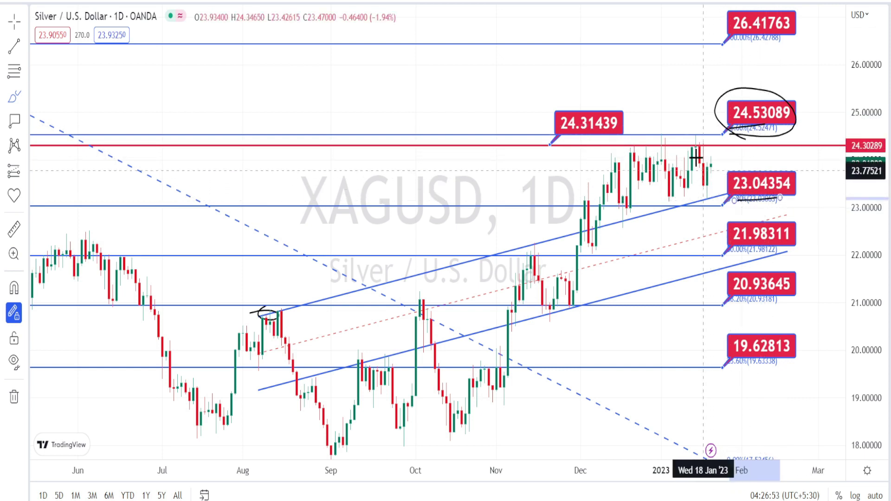
mouse_move(698, 145)
left_mouse_down()
mouse_move(717, 211)
mouse_move(734, 199)
left_mouse_up()
mouse_move(659, 146)
left_mouse_down()
mouse_move(672, 210)
mouse_move(695, 149)
mouse_move(712, 202)
left_mouse_up()
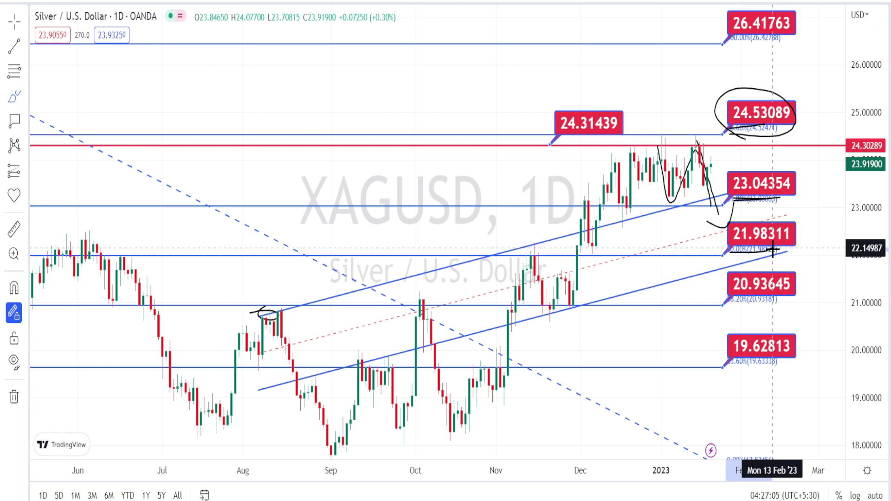
Circle the lower Fibonacci price labels 21.98311, 20.93645 and 19.62813 as downside targets
left_click_drag(774, 247, 760, 214)
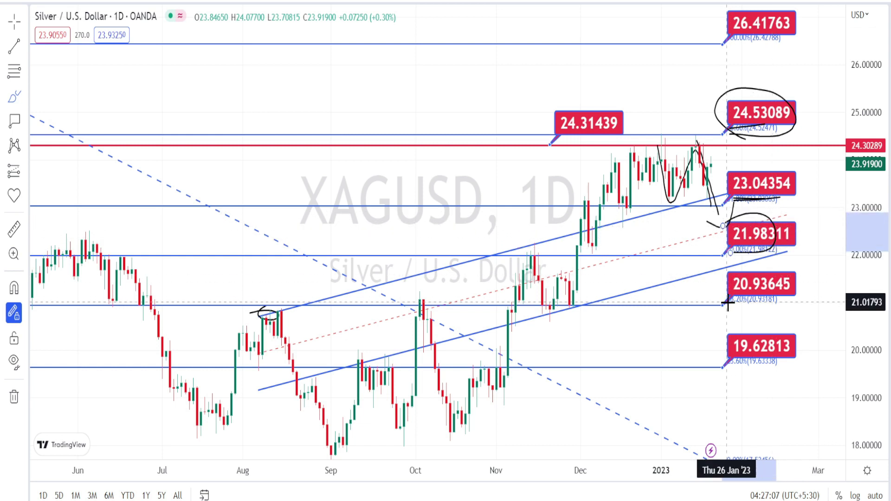
mouse_move(744, 301)
left_mouse_down()
mouse_move(759, 261)
mouse_move(726, 281)
left_mouse_up()
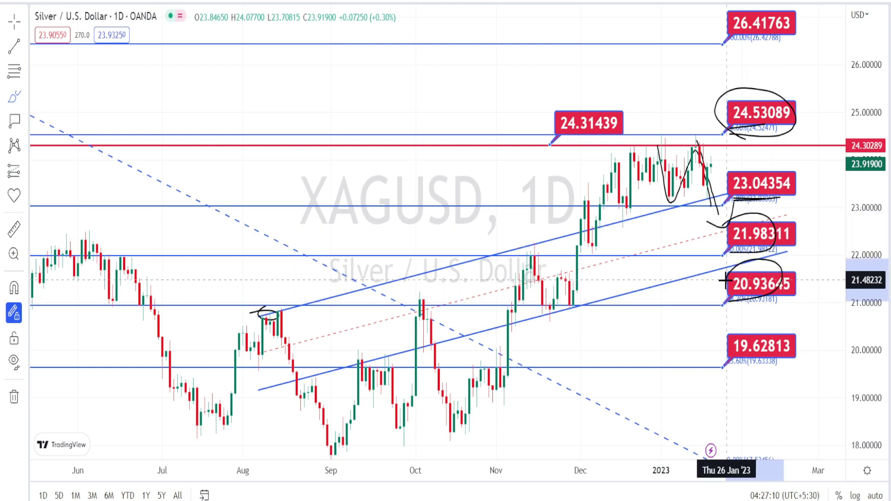
left_click_drag(774, 346, 776, 344)
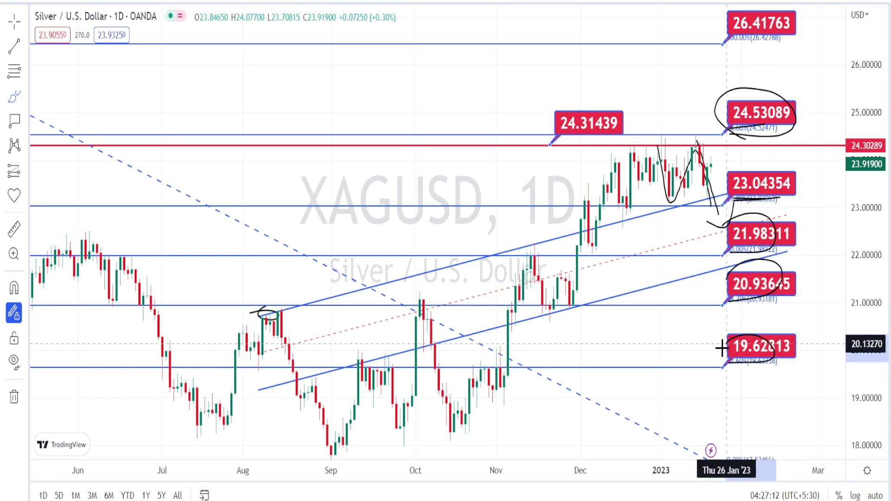
Trace the swings from early December up through the 24.53089 level and circle the 26.41763 label as the upside target
mouse_move(595, 252)
left_mouse_down()
mouse_move(622, 156)
mouse_move(640, 213)
mouse_move(666, 150)
mouse_move(685, 204)
mouse_move(704, 119)
mouse_move(768, 125)
left_mouse_up()
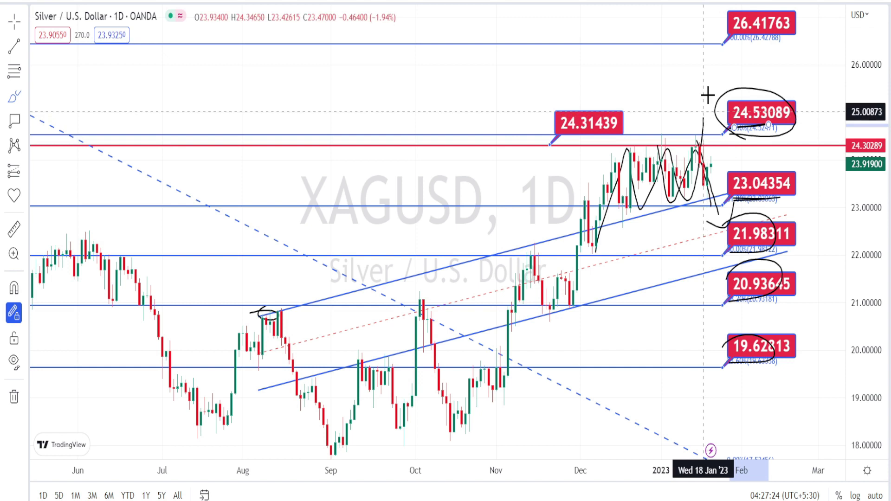
mouse_move(715, 41)
left_mouse_down()
mouse_move(786, 31)
mouse_move(749, 8)
left_mouse_up()
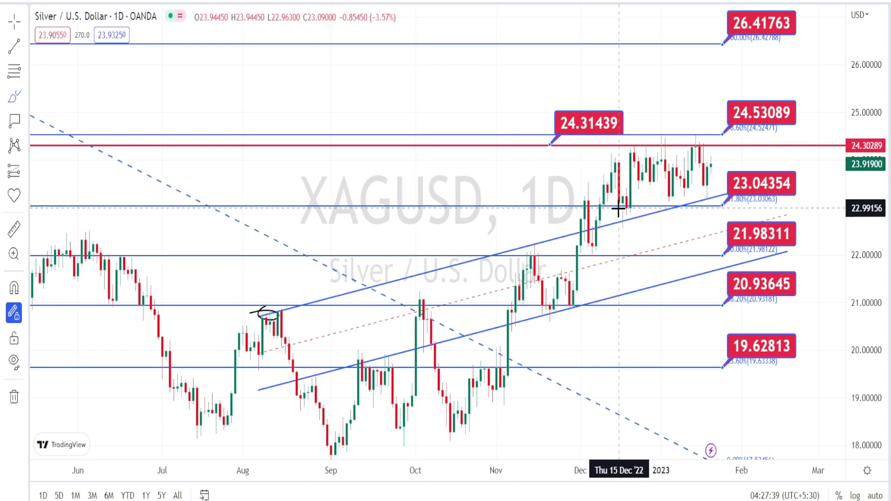
mouse_move(620, 207)
left_mouse_down()
mouse_move(657, 139)
mouse_move(673, 203)
mouse_move(696, 140)
mouse_move(701, 205)
left_mouse_up()
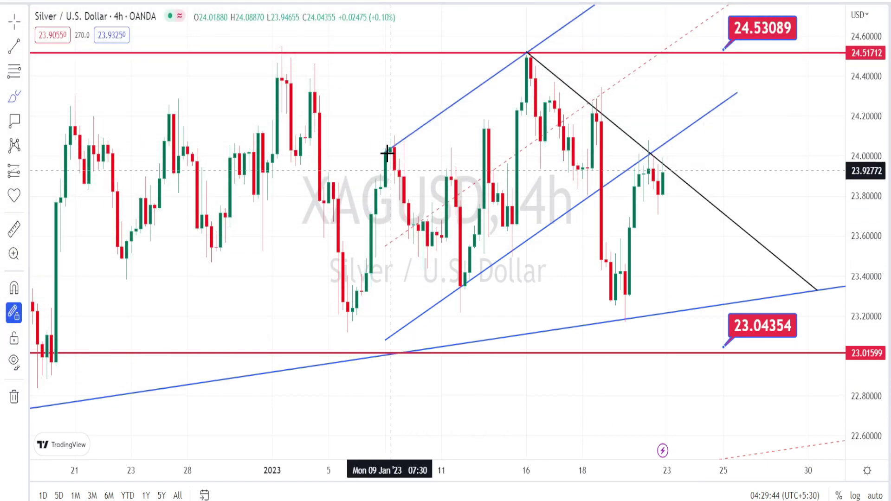
On the 4-hour chart, trace the price swings inside the rising channel and mark spots on its upper and lower lines
mouse_move(386, 150)
left_mouse_down()
mouse_move(463, 281)
mouse_move(495, 135)
mouse_move(512, 246)
left_mouse_up()
mouse_move(472, 274)
left_mouse_down()
mouse_move(483, 279)
mouse_move(474, 271)
left_mouse_up()
mouse_move(529, 224)
left_mouse_down()
mouse_move(539, 224)
mouse_move(531, 227)
left_mouse_up()
mouse_move(408, 112)
left_mouse_down()
mouse_move(423, 124)
mouse_move(414, 129)
left_mouse_up()
Circle the 16 January peak and the 24.53089 label, and trace the fall from that peak
mouse_move(531, 42)
left_mouse_down()
mouse_move(515, 48)
mouse_move(534, 44)
left_mouse_up()
mouse_move(722, 24)
left_mouse_down()
mouse_move(784, 30)
mouse_move(722, 35)
left_mouse_up()
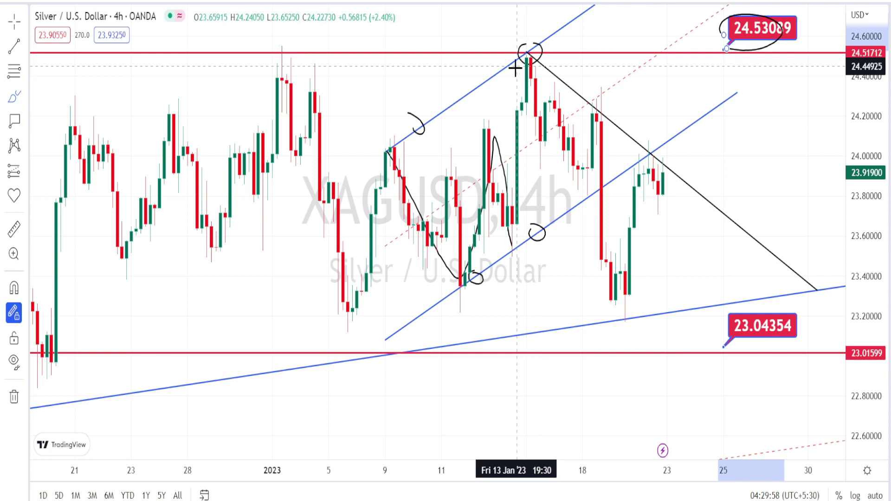
mouse_move(526, 49)
left_mouse_down()
mouse_move(578, 195)
mouse_move(599, 100)
mouse_move(616, 294)
left_mouse_up()
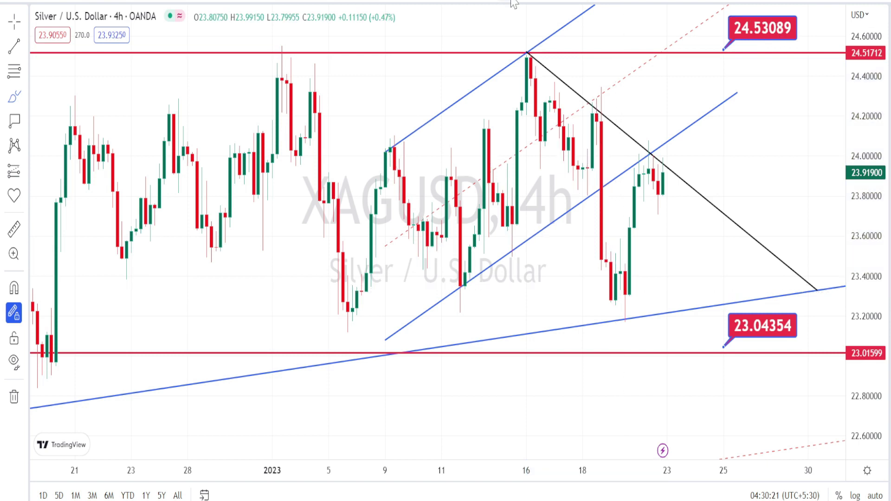
Trace the rising highs and lows and the early January swings, and mark the 24.53089 and 23.04354 labels
mouse_move(51, 358)
left_mouse_down()
mouse_move(235, 247)
mouse_move(390, 113)
left_mouse_up()
mouse_move(65, 133)
left_mouse_down()
mouse_move(281, 57)
mouse_move(358, 329)
mouse_move(416, 143)
mouse_move(470, 277)
left_mouse_up()
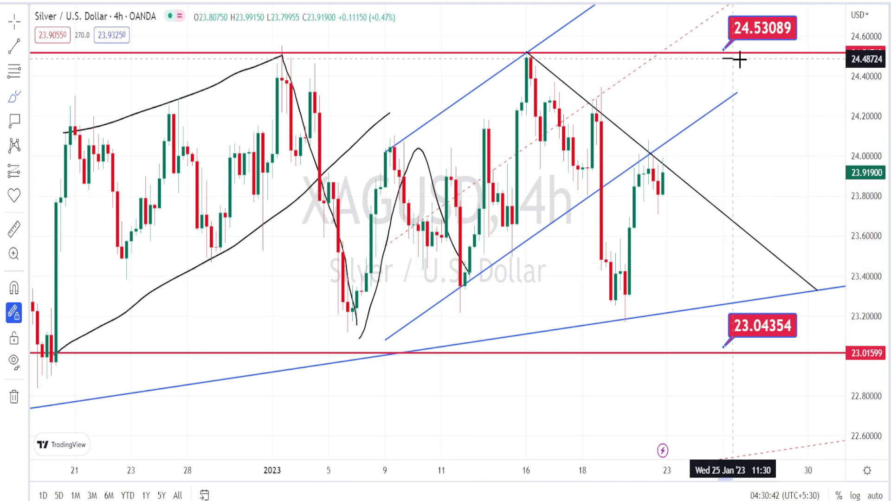
mouse_move(740, 58)
left_mouse_down()
mouse_move(778, 44)
mouse_move(780, 25)
mouse_move(733, 18)
left_mouse_up()
mouse_move(735, 343)
left_mouse_down()
mouse_move(766, 343)
mouse_move(757, 323)
left_mouse_up()
Sketch two horizontal lines around the latest candles, a curve bending down at the black trendline, and a circle around the 16 January peak
left_click_drag(557, 153, 655, 150)
left_click_drag(552, 198, 664, 198)
mouse_move(641, 115)
left_mouse_down()
mouse_move(713, 206)
mouse_move(677, 224)
left_mouse_up()
left_click_drag(514, 43, 519, 38)
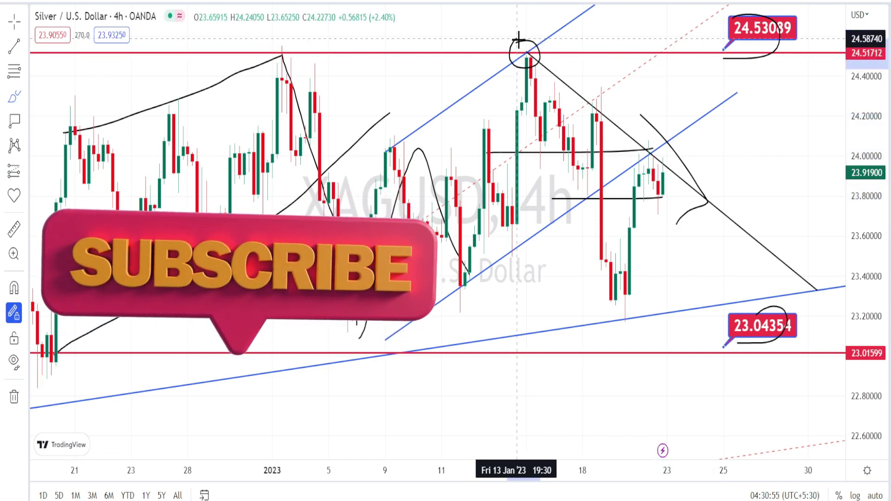
Mark the 23.02627 and 24.53089 labels and trace a zigzag between the two red horizontal levels, ending in a drop from the upper one
mouse_move(760, 370)
left_mouse_down()
mouse_move(731, 361)
mouse_move(757, 291)
left_mouse_up()
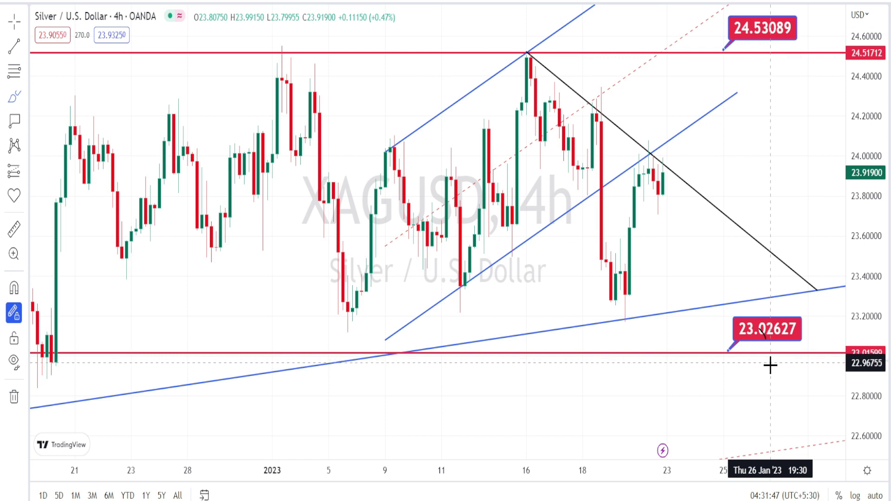
mouse_move(776, 322)
left_mouse_down()
mouse_move(786, 342)
mouse_move(766, 362)
mouse_move(771, 352)
left_mouse_up()
left_click_drag(736, 53, 775, 46)
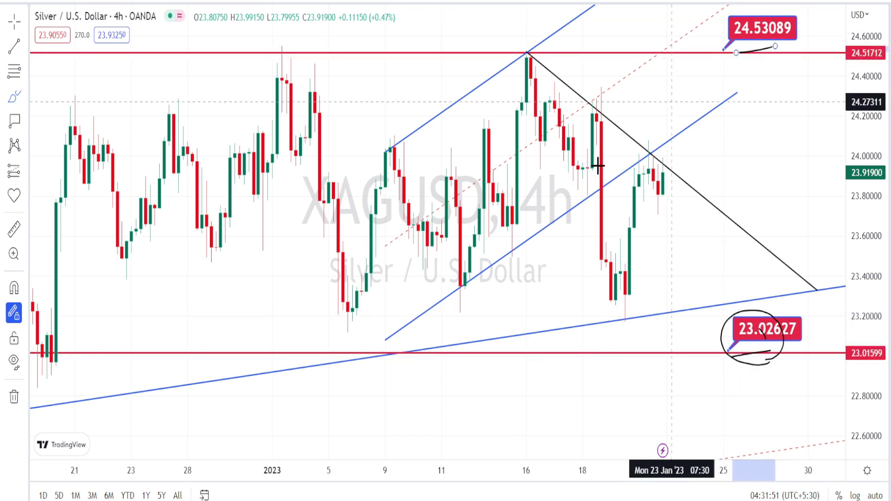
mouse_move(443, 344)
left_mouse_down()
mouse_move(519, 51)
mouse_move(641, 356)
mouse_move(702, 49)
mouse_move(727, 163)
left_mouse_up()
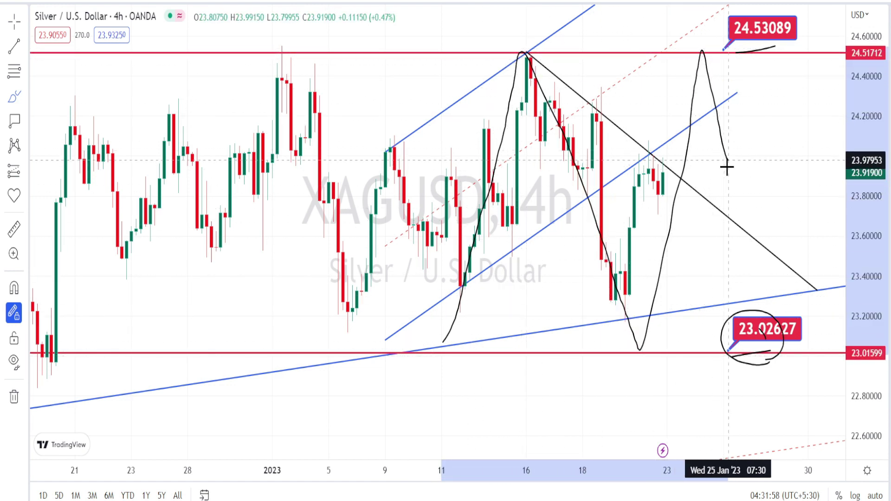
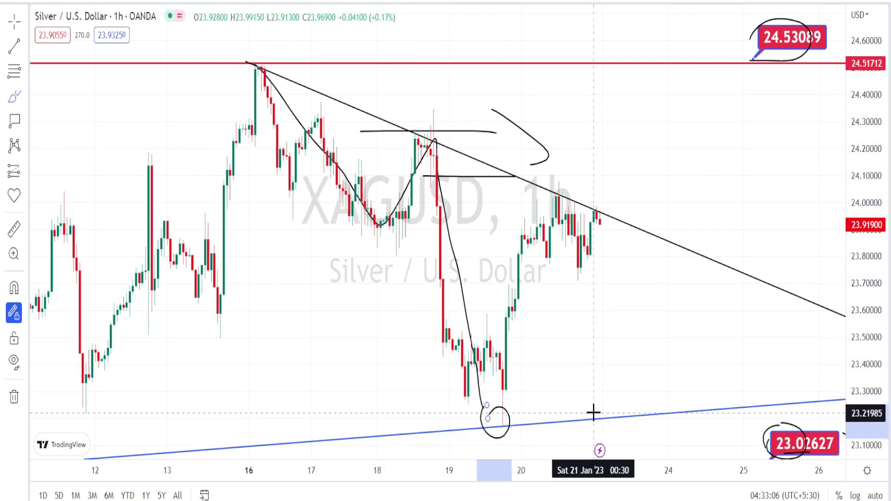
Mark two spots on the rising blue line, circle three touches of the black trendline, and sketch a stroke upward from the latest candles
mouse_move(584, 408)
left_mouse_down()
mouse_move(582, 420)
mouse_move(605, 413)
mouse_move(593, 411)
left_mouse_up()
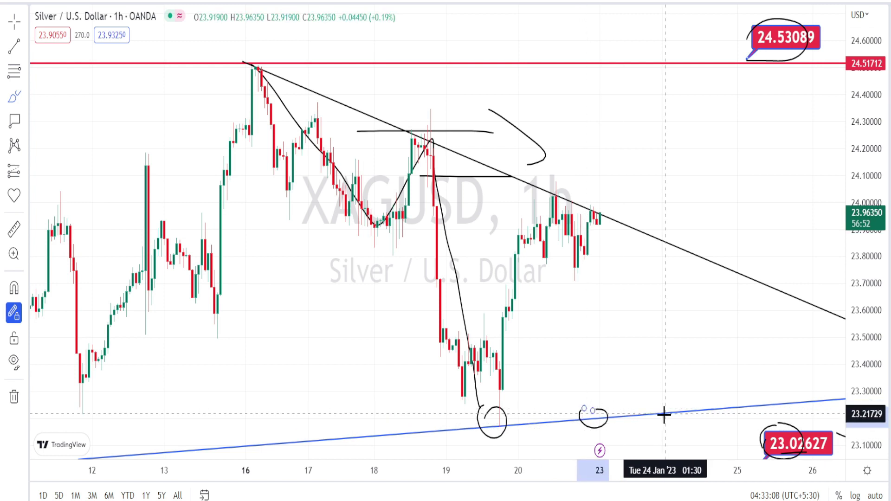
left_click_drag(667, 402, 657, 424)
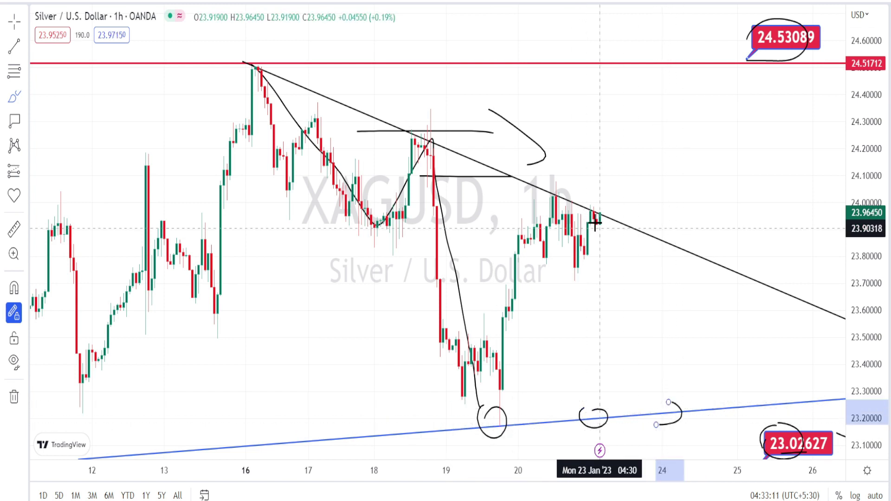
left_click_drag(592, 194, 586, 224)
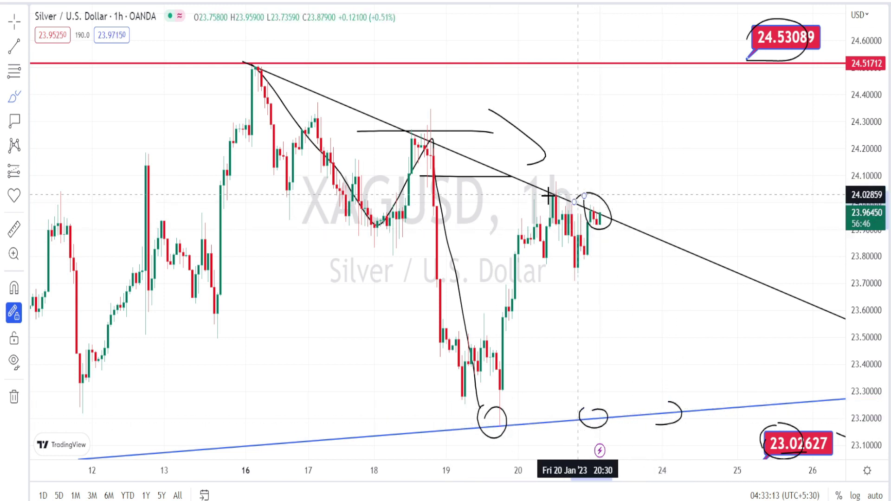
left_click_drag(539, 179, 544, 196)
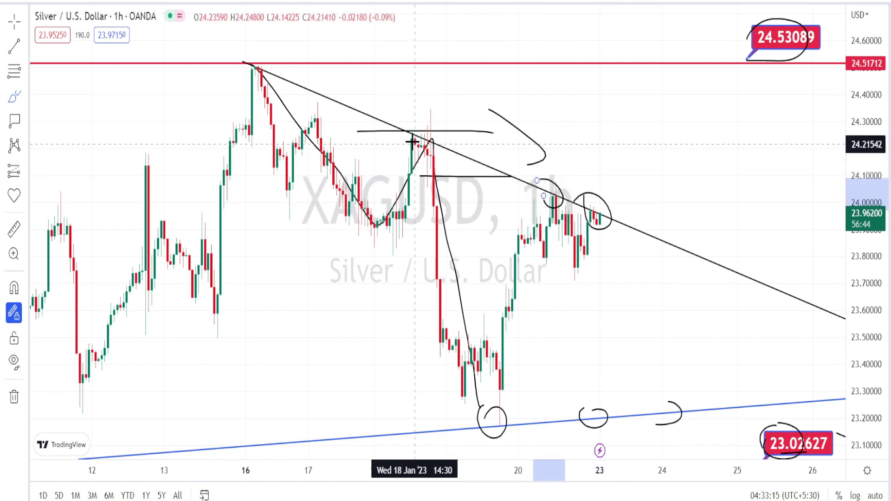
left_click_drag(411, 132, 413, 131)
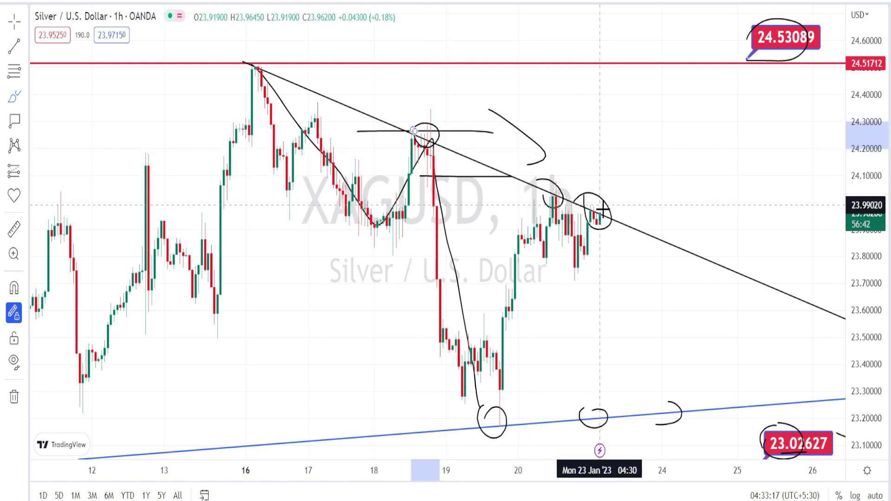
mouse_move(602, 222)
left_mouse_down()
mouse_move(613, 151)
mouse_move(628, 166)
left_mouse_up()
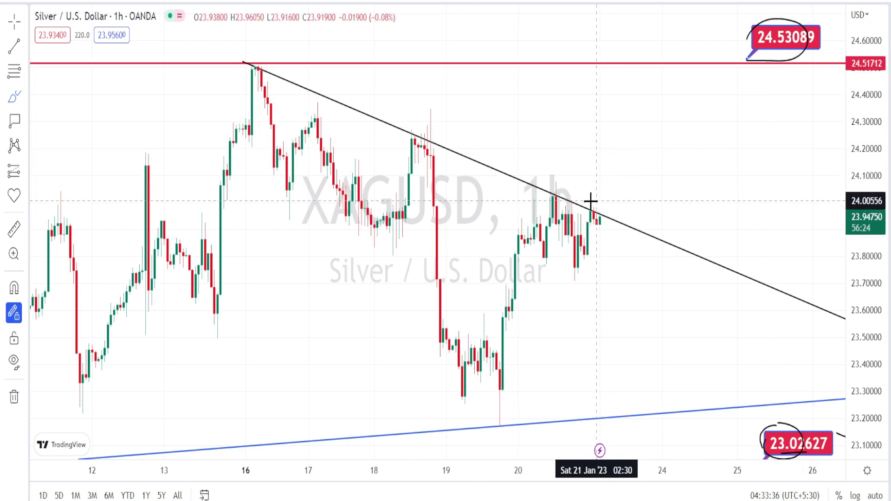
Circle the latest candles at the black trendline and the preceding swing low, and sketch a downward arrow from the latest candles
mouse_move(600, 197)
left_mouse_down()
mouse_move(599, 231)
mouse_move(586, 201)
left_mouse_up()
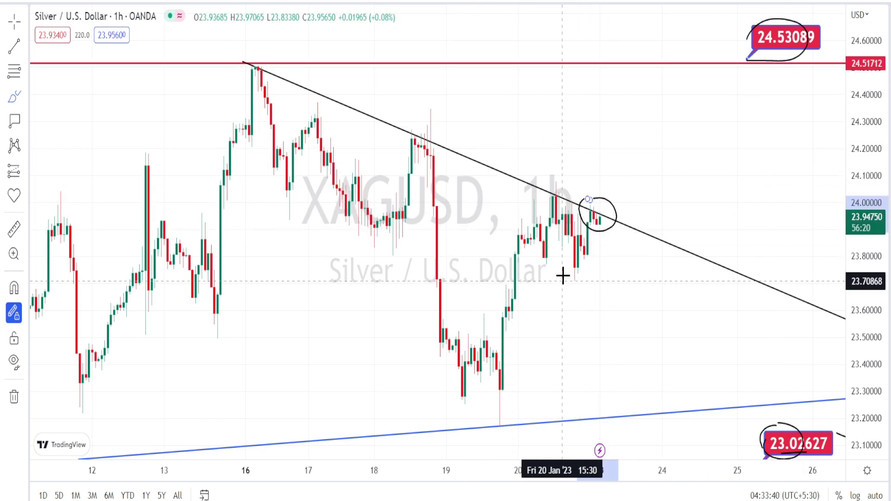
mouse_move(563, 272)
left_mouse_down()
mouse_move(575, 258)
mouse_move(587, 260)
mouse_move(565, 269)
left_mouse_up()
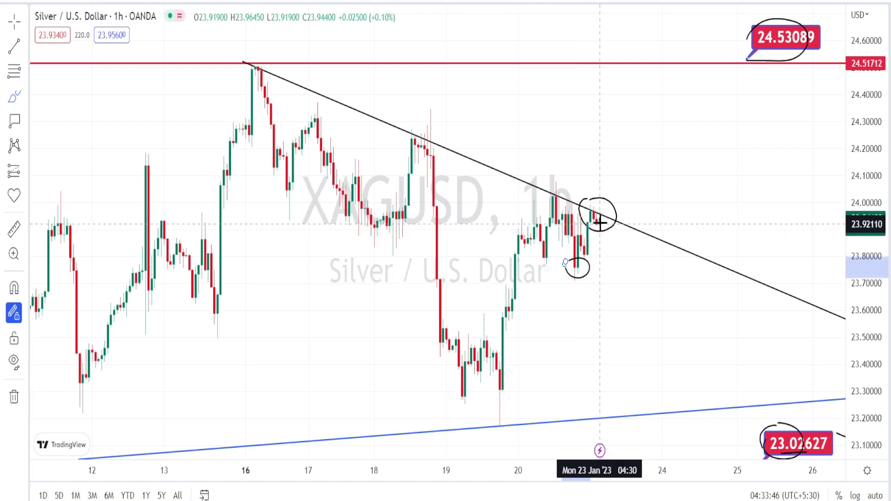
mouse_move(600, 226)
left_mouse_down()
mouse_move(605, 292)
mouse_move(612, 268)
left_mouse_up()
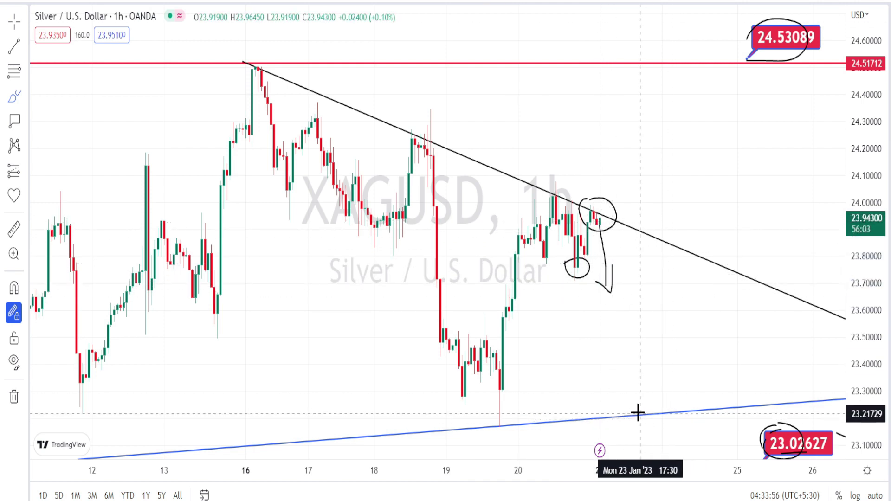
Circle two spots on the rising blue line, trace a drop to it from the latest candles, and mark the 23.02627 label
left_click_drag(632, 407, 633, 411)
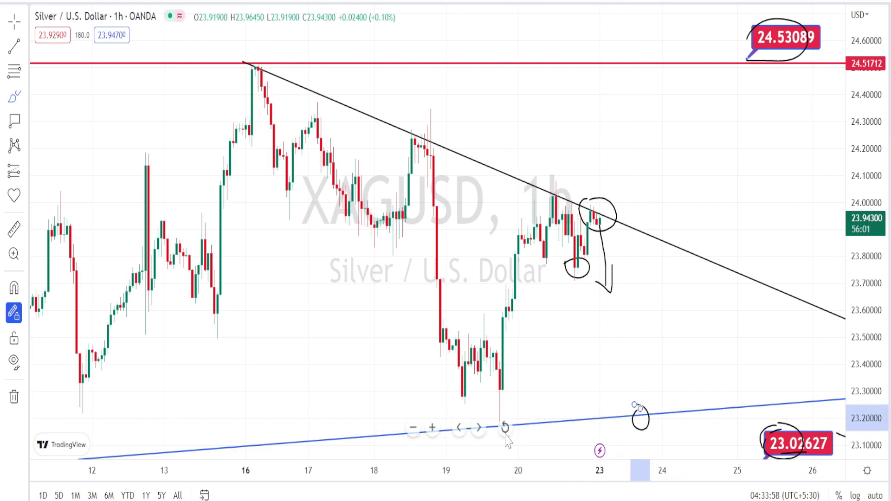
left_click_drag(544, 417, 542, 419)
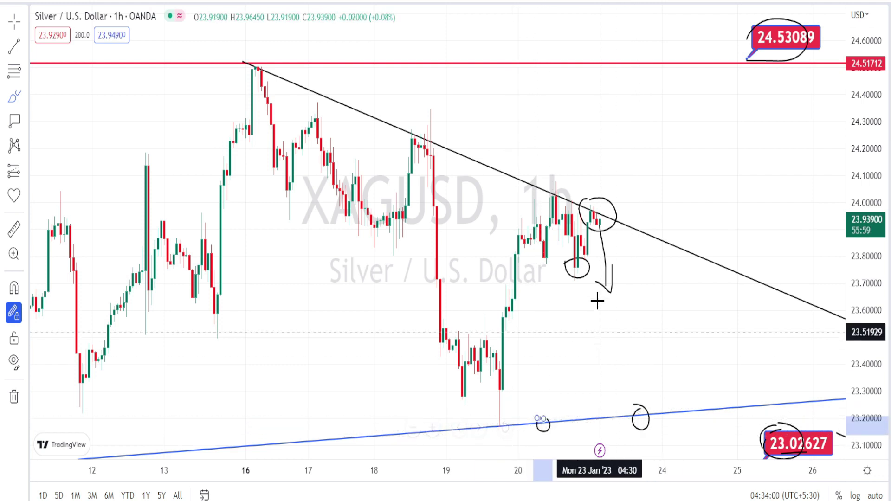
mouse_move(595, 246)
left_mouse_down()
mouse_move(631, 423)
mouse_move(635, 404)
left_mouse_up()
left_click_drag(872, 291, 872, 334)
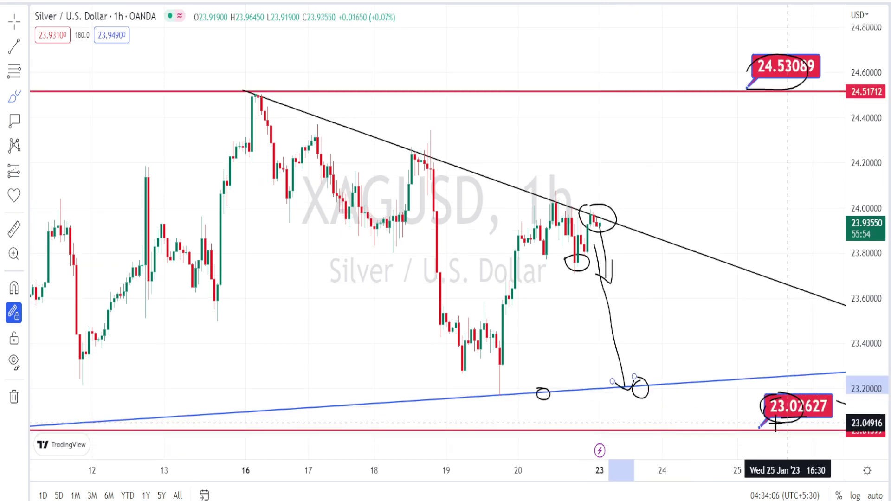
mouse_move(769, 425)
left_mouse_down()
mouse_move(797, 427)
mouse_move(801, 391)
mouse_move(761, 394)
mouse_move(774, 423)
left_mouse_up()
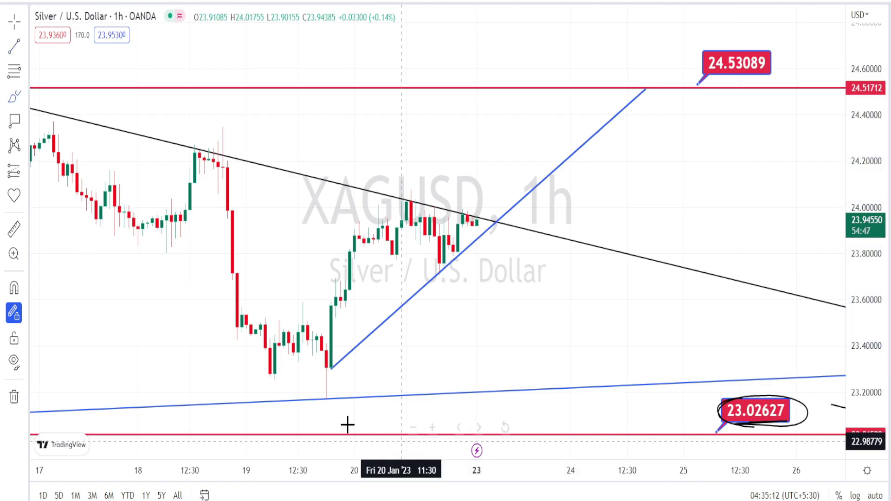
Circle the start of the steep blue trendline and its later swing low, and sketch a downward arrow from the latest candles through it
left_click_drag(332, 359, 331, 364)
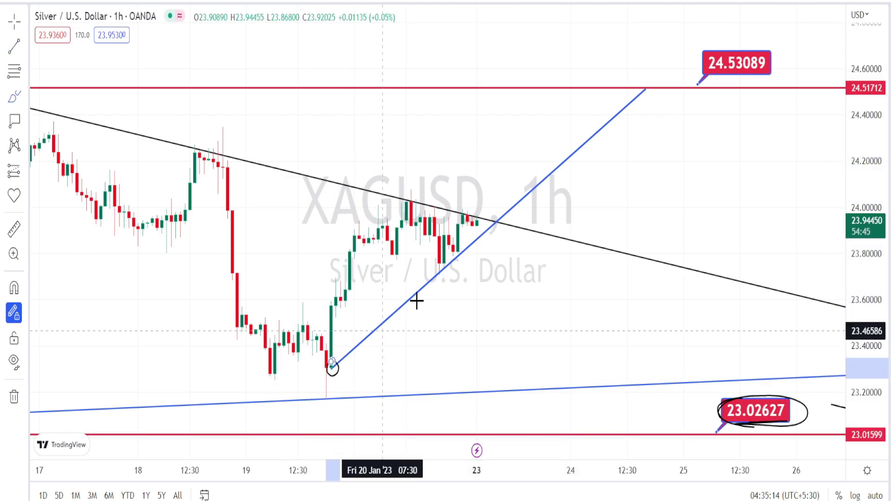
left_click_drag(441, 255, 453, 274)
left_click_drag(453, 274, 436, 260)
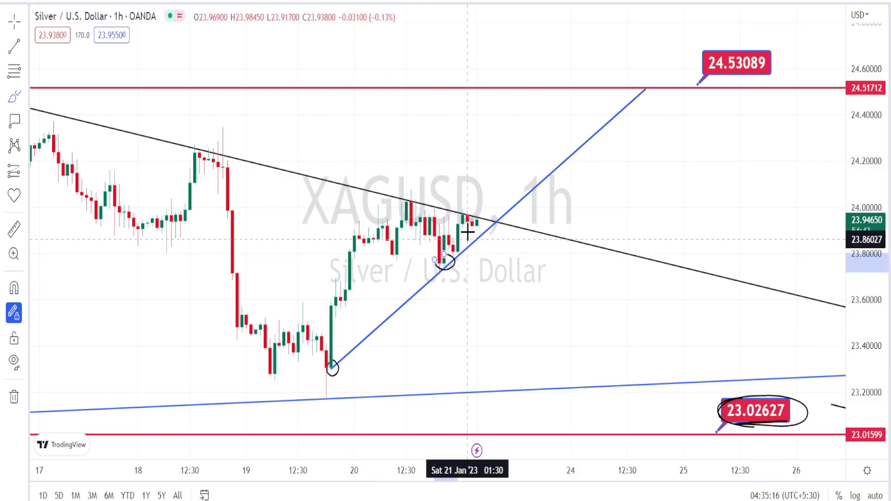
mouse_move(470, 216)
left_mouse_down()
mouse_move(472, 243)
mouse_move(485, 232)
left_mouse_up()
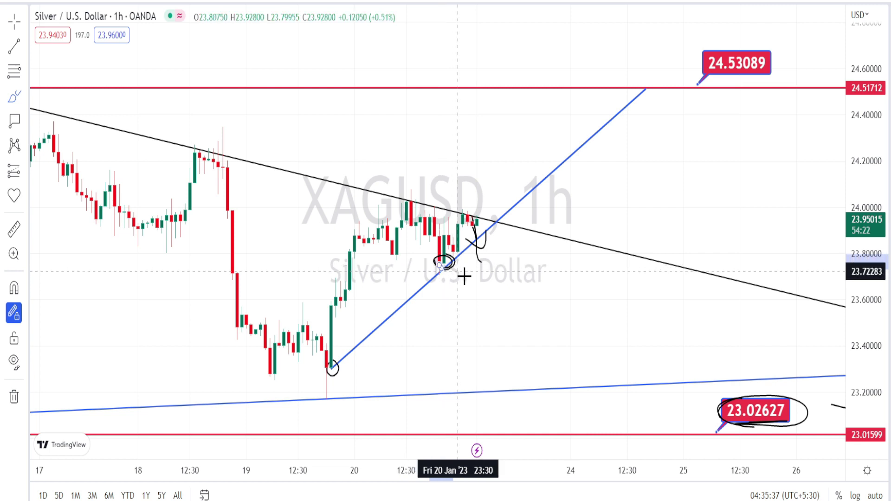
left_click_drag(474, 274, 476, 279)
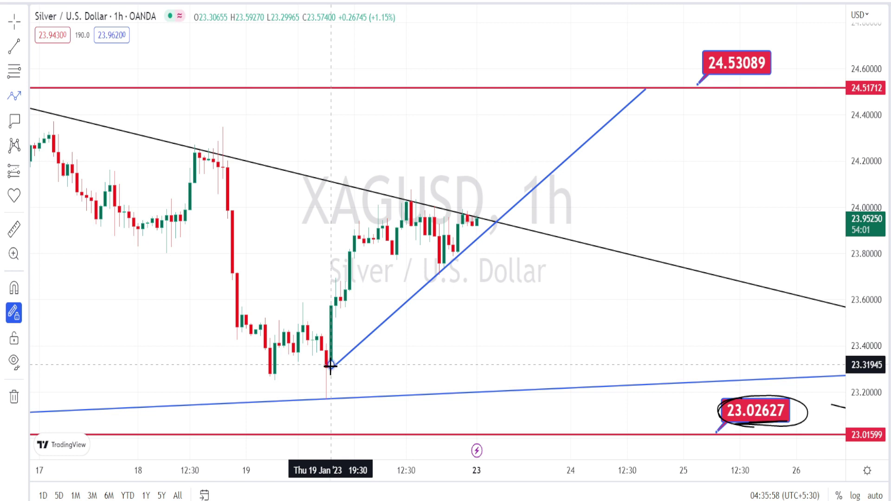
Draw a rising zigzag path from the 19 January low, bouncing off the steep blue trendline and peaking at about 24.24 and 24.40
left_click(331, 365)
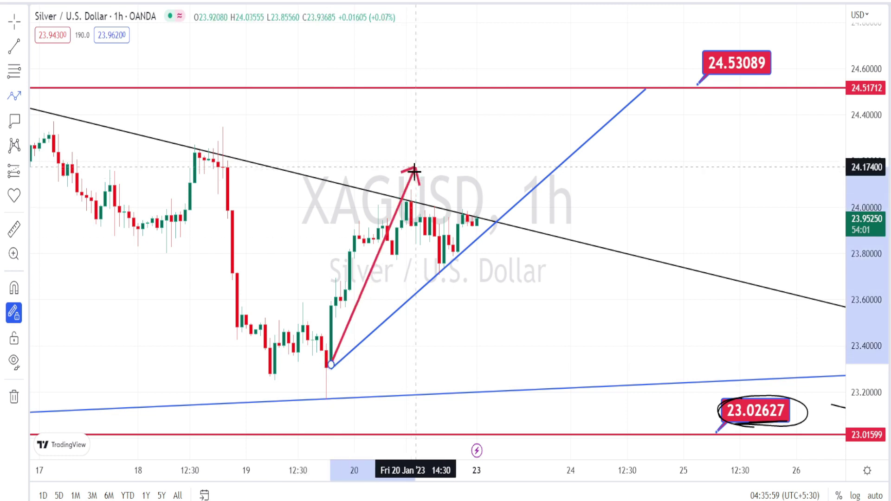
left_click(410, 197)
left_click(448, 269)
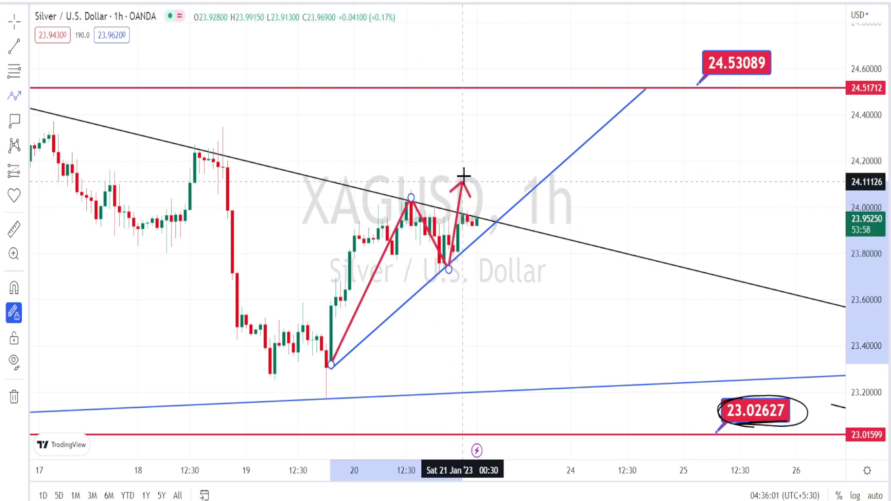
left_click(467, 151)
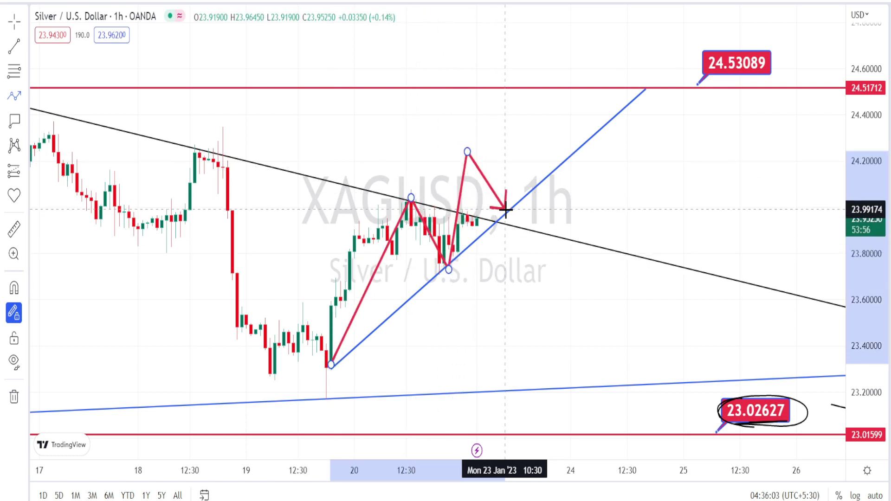
left_click(505, 211)
left_click(515, 115)
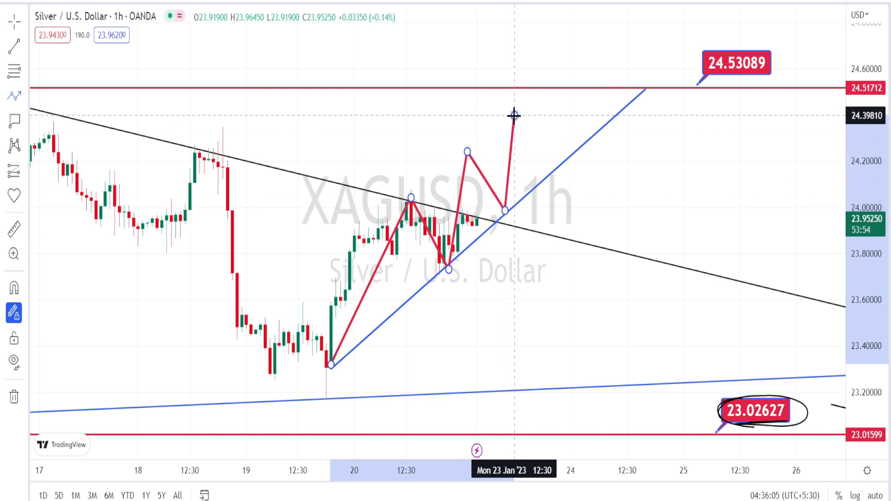
left_click(566, 159)
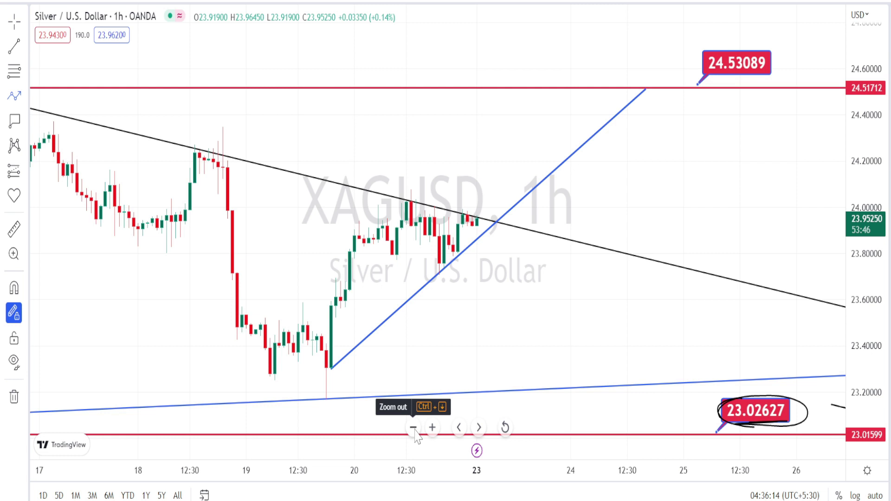
Draw two vertical lines flanking the Fibonacci price labels, near 26 January and 24 January, spanning the height of the levels
left_click(414, 427)
left_click(414, 428)
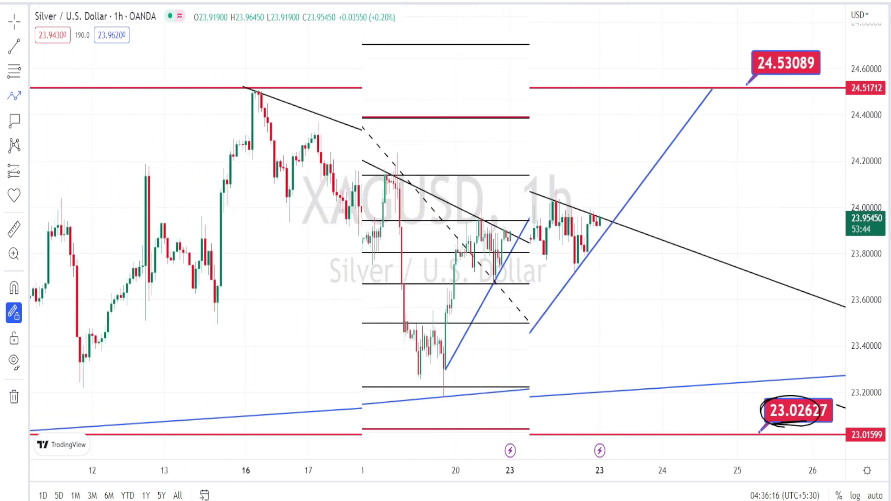
left_click(688, 18)
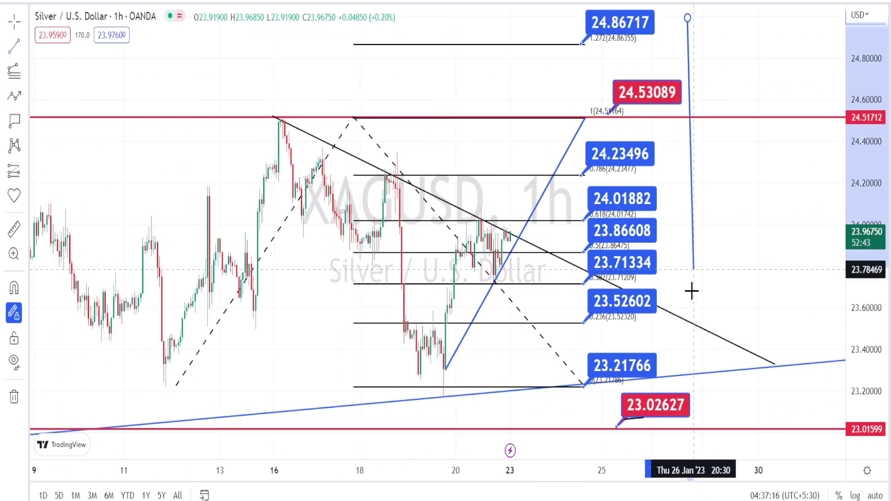
left_click(687, 366)
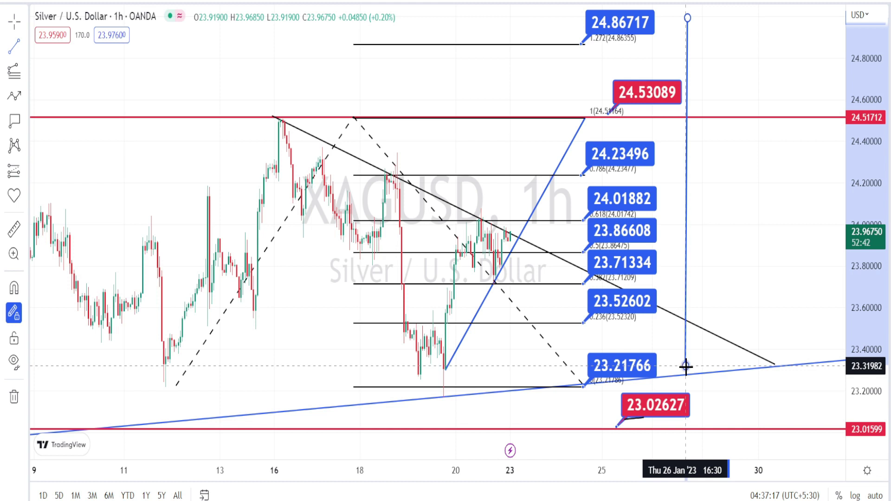
left_click(575, 374)
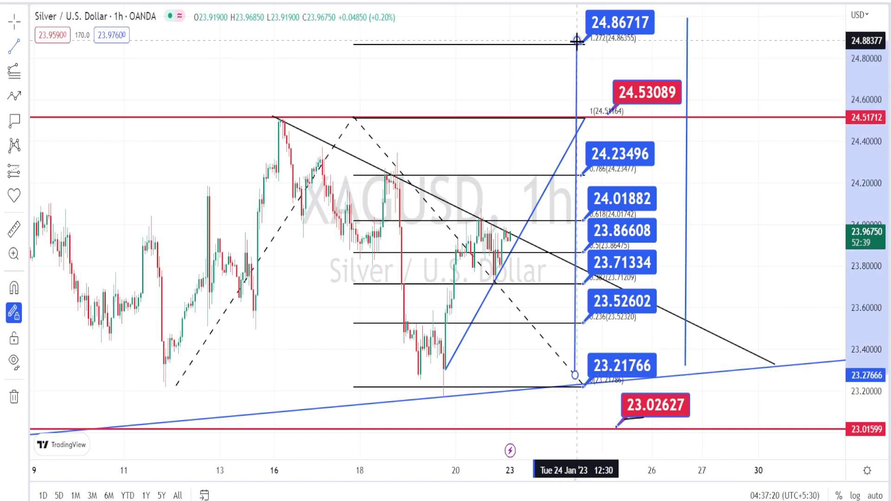
left_click(577, 41)
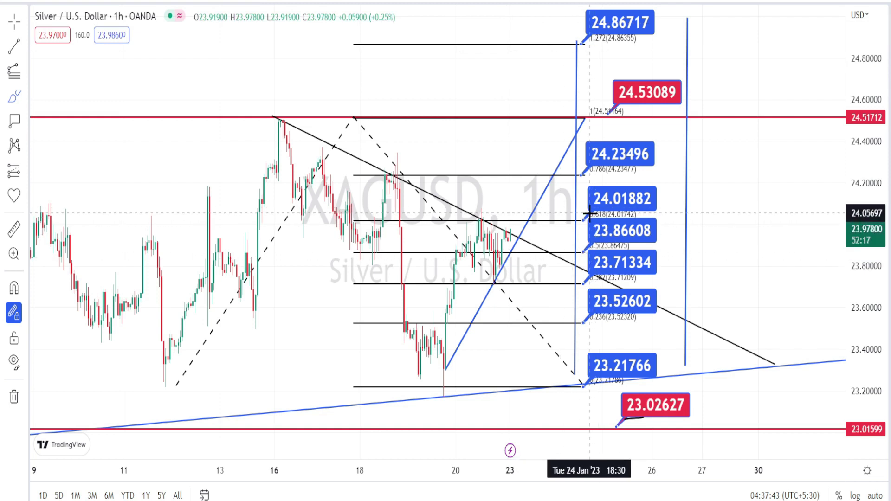
Circle the 24.01882 label, sketch an upward arrow from the latest candles, and mark upward from the 24.23496 level toward 24.53089
mouse_move(593, 195)
left_mouse_down()
mouse_move(618, 178)
mouse_move(656, 200)
mouse_move(596, 212)
mouse_move(621, 214)
left_mouse_up()
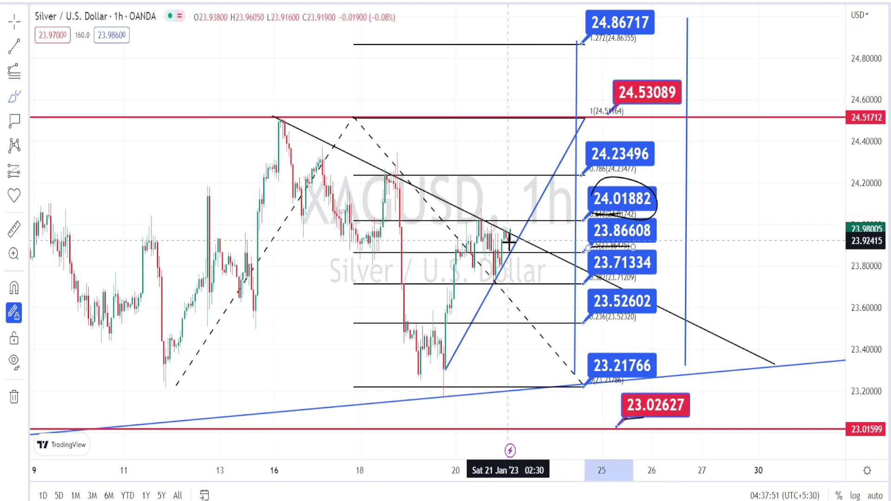
mouse_move(511, 241)
left_mouse_down()
mouse_move(515, 211)
mouse_move(509, 216)
mouse_move(523, 218)
left_mouse_up()
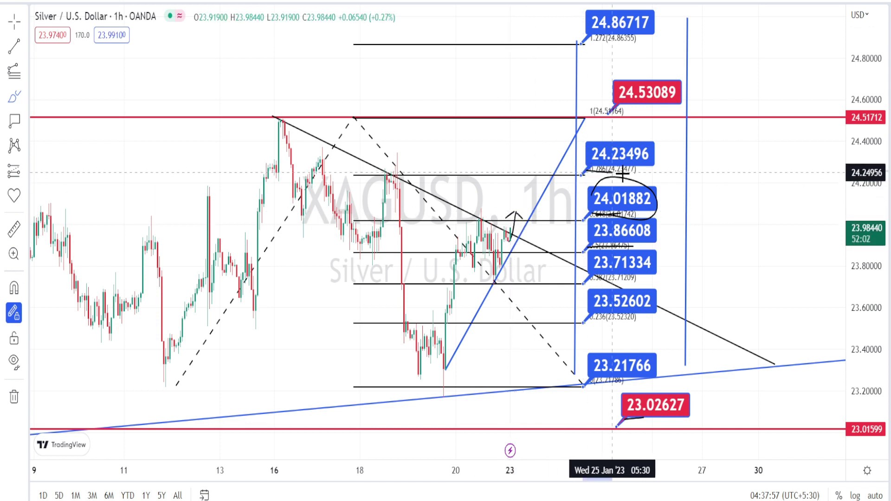
mouse_move(622, 173)
left_mouse_down()
mouse_move(624, 137)
mouse_move(655, 97)
mouse_move(614, 80)
mouse_move(610, 105)
left_mouse_up()
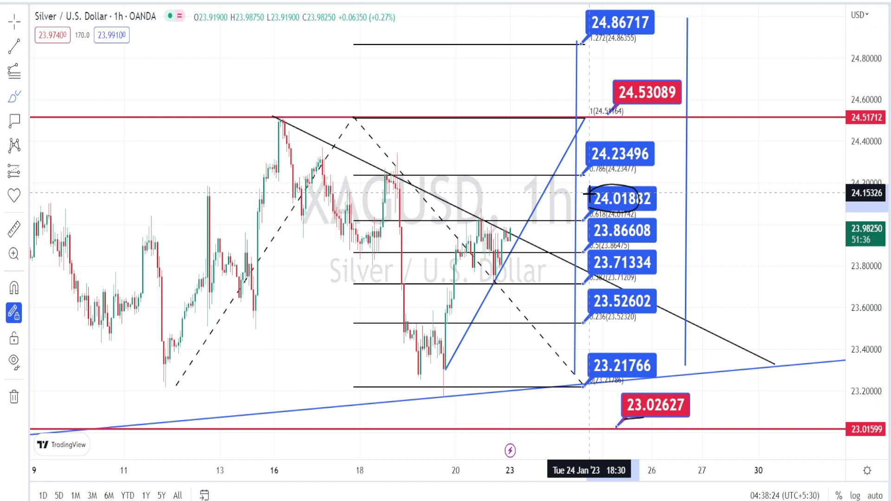
Circle the 24.01882, 23.86608, 23.71334, 23.52602 and 23.21766 labels, and sketch a short drop from the latest candles
left_click_drag(590, 193, 591, 193)
left_click_drag(513, 220, 523, 251)
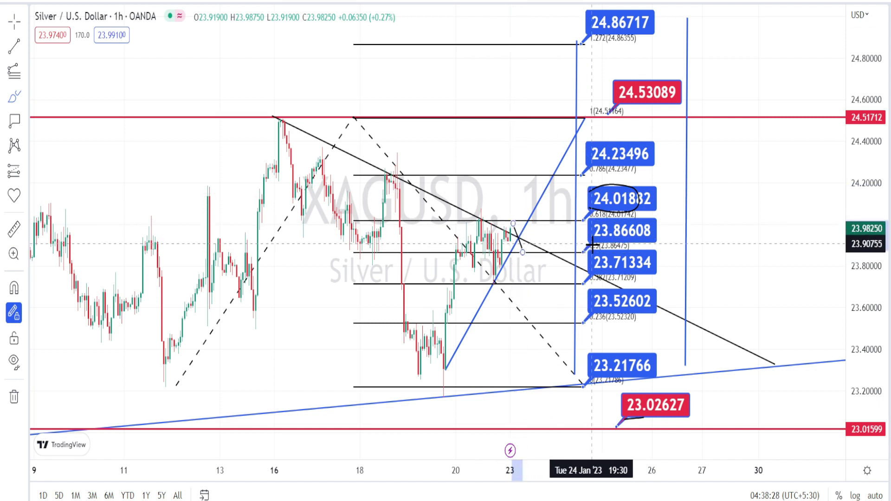
mouse_move(625, 244)
left_mouse_down()
mouse_move(635, 226)
mouse_move(594, 226)
left_mouse_up()
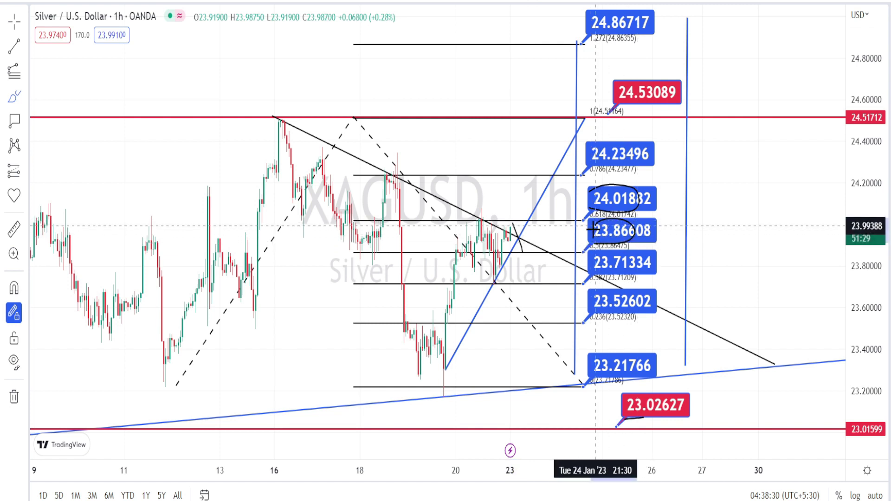
mouse_move(586, 276)
left_mouse_down()
mouse_move(652, 269)
mouse_move(589, 259)
left_mouse_up()
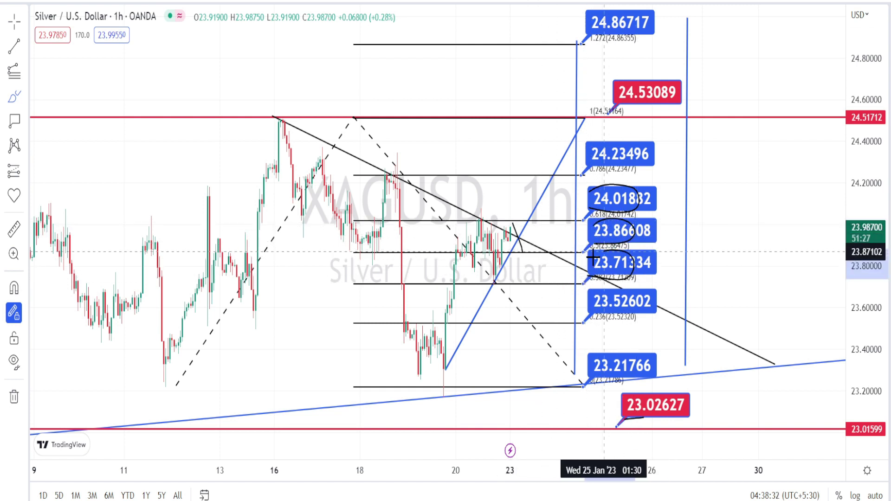
mouse_move(588, 320)
left_mouse_down()
mouse_move(632, 302)
mouse_move(591, 294)
left_mouse_up()
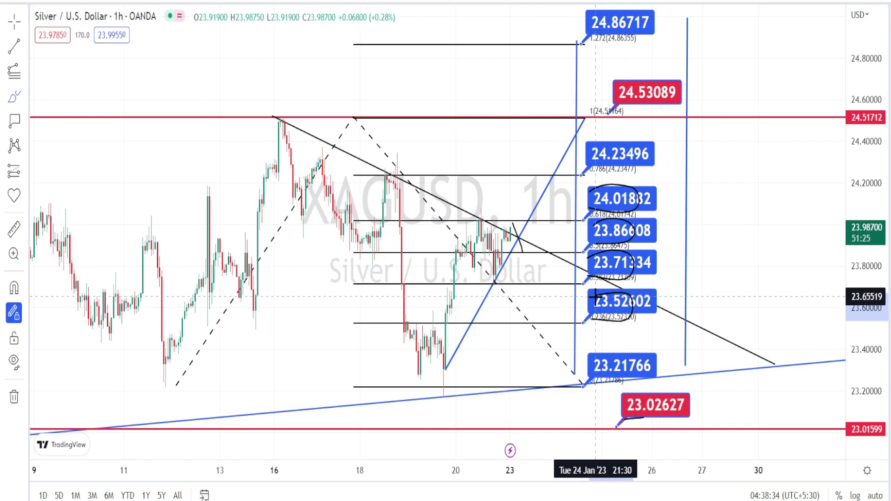
mouse_move(599, 385)
left_mouse_down()
mouse_move(634, 370)
mouse_move(591, 360)
left_mouse_up()
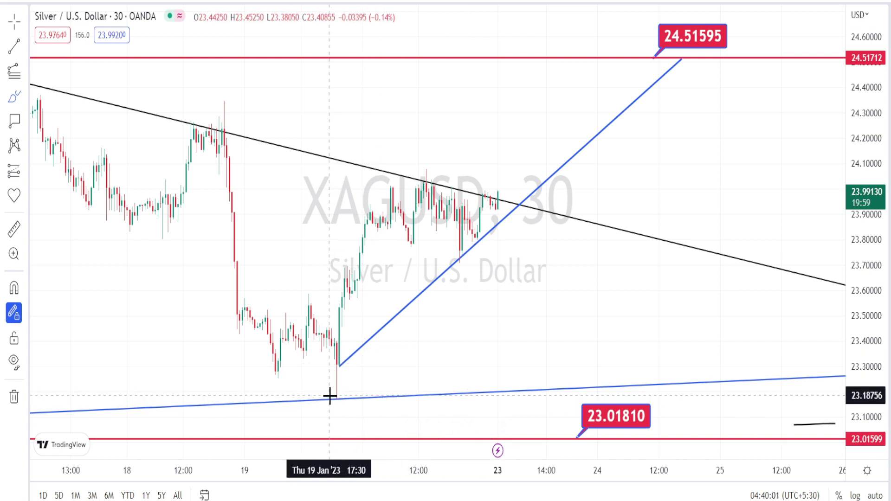
Sketch the price swings from the 19 January low, and circle the latest candles plus two earlier points on the black descending trendline
mouse_move(331, 391)
left_mouse_down()
mouse_move(344, 392)
mouse_move(336, 408)
mouse_move(330, 392)
mouse_move(304, 402)
mouse_move(287, 396)
mouse_move(392, 237)
mouse_move(404, 185)
mouse_move(413, 246)
mouse_move(430, 183)
mouse_move(464, 244)
left_mouse_up()
mouse_move(483, 182)
left_mouse_down()
mouse_move(504, 195)
mouse_move(468, 201)
left_mouse_up()
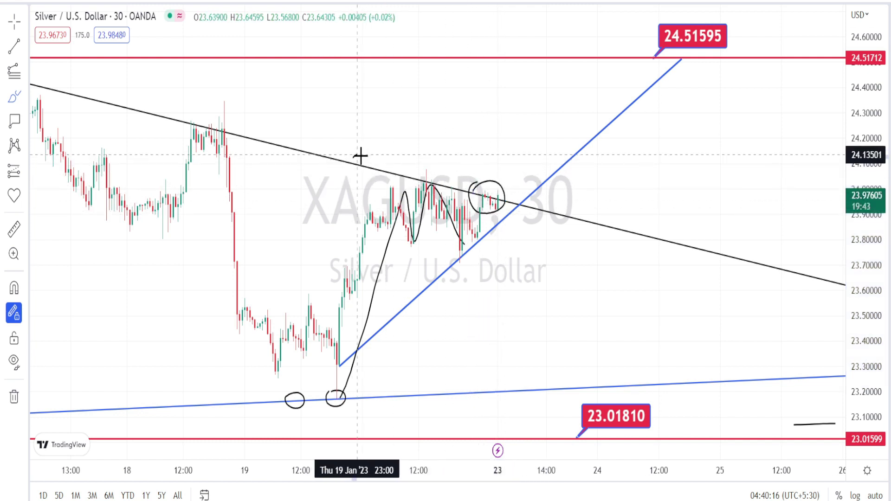
left_click_drag(352, 153, 355, 161)
left_click_drag(210, 126, 219, 139)
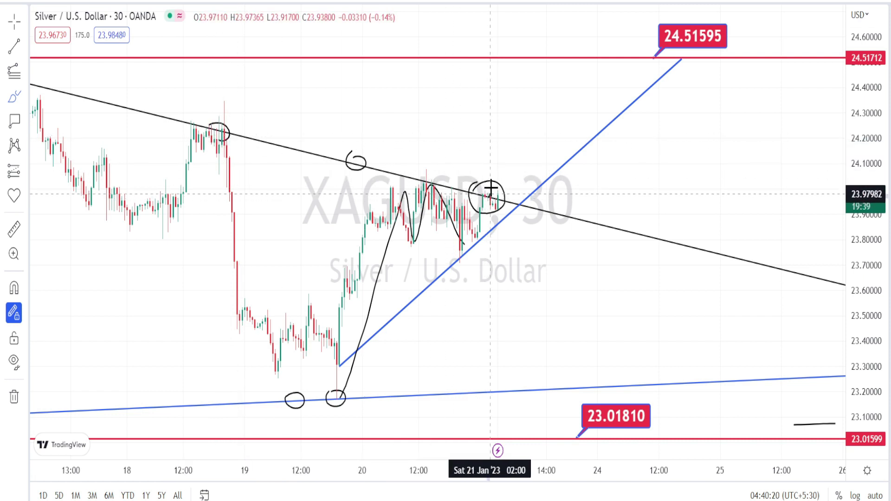
Sketch a circled upward breakout arrow from the latest candles, and mark spots along the steep blue trendline near 24.02 and 23.84
mouse_move(491, 188)
left_mouse_down()
mouse_move(494, 160)
mouse_move(475, 165)
mouse_move(506, 173)
left_mouse_up()
mouse_move(490, 143)
left_mouse_down()
mouse_move(474, 147)
mouse_move(464, 200)
mouse_move(508, 153)
mouse_move(493, 141)
left_mouse_up()
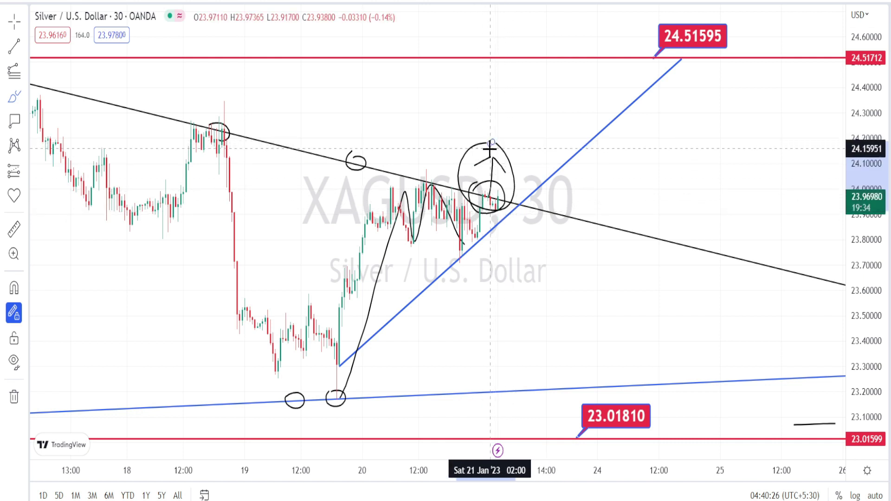
left_click_drag(540, 176, 533, 195)
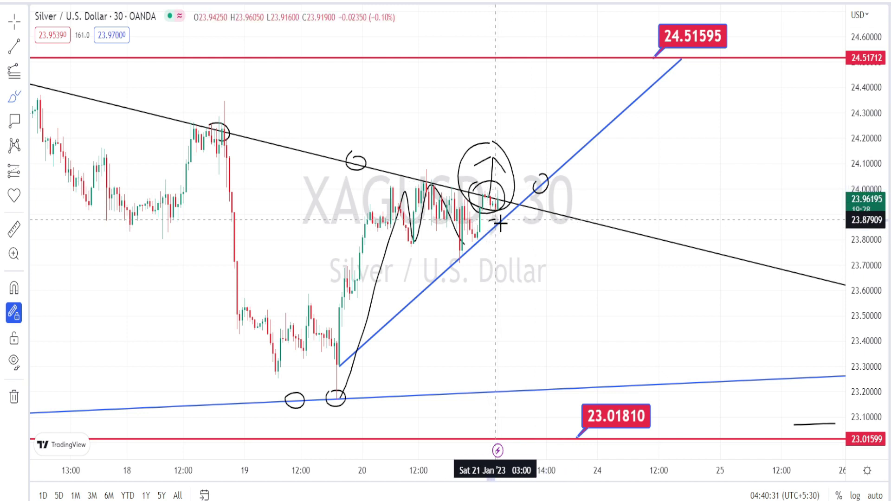
left_click_drag(500, 223, 483, 231)
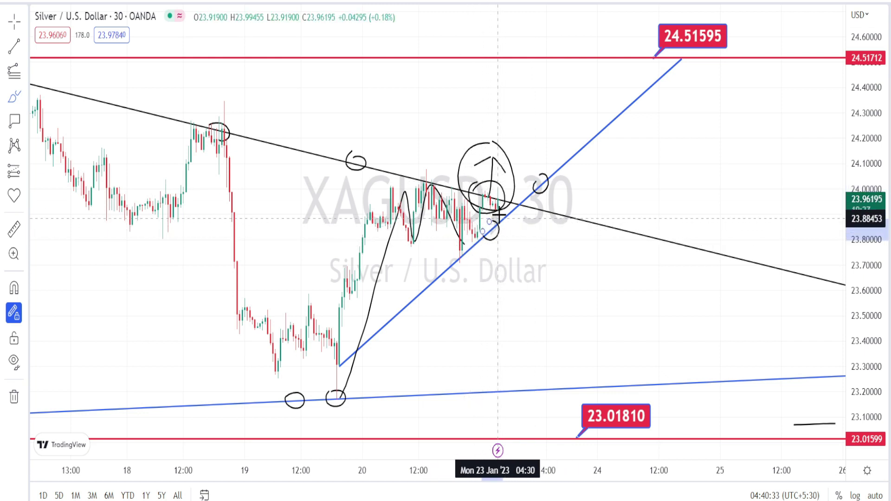
left_click_drag(507, 239, 508, 241)
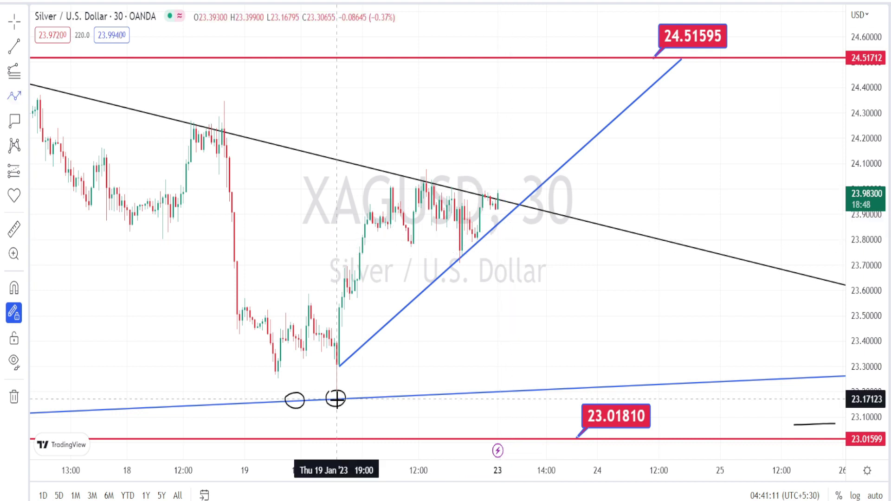
Draw a red zigzag path from the 19 January low through about 24.04, 23.73 and 24.03, ending near 23.71
left_click_drag(335, 397, 386, 181)
left_click(387, 181)
left_click(413, 257)
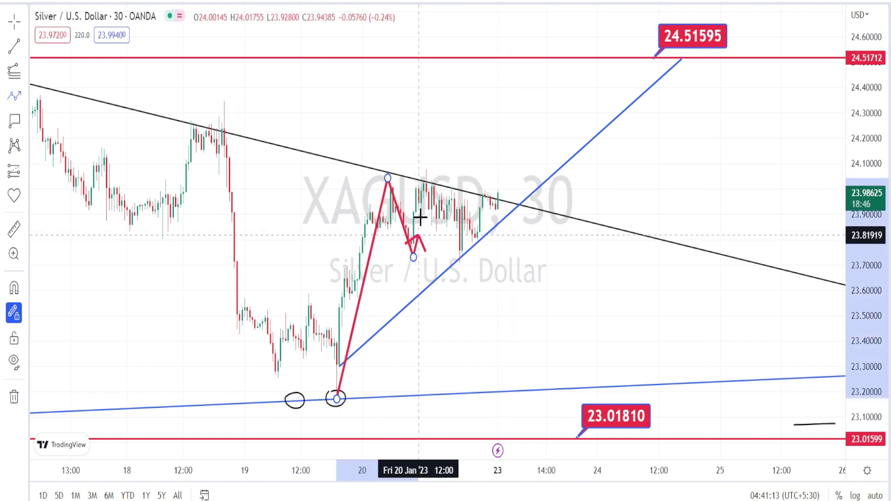
left_click(426, 181)
left_click(462, 263)
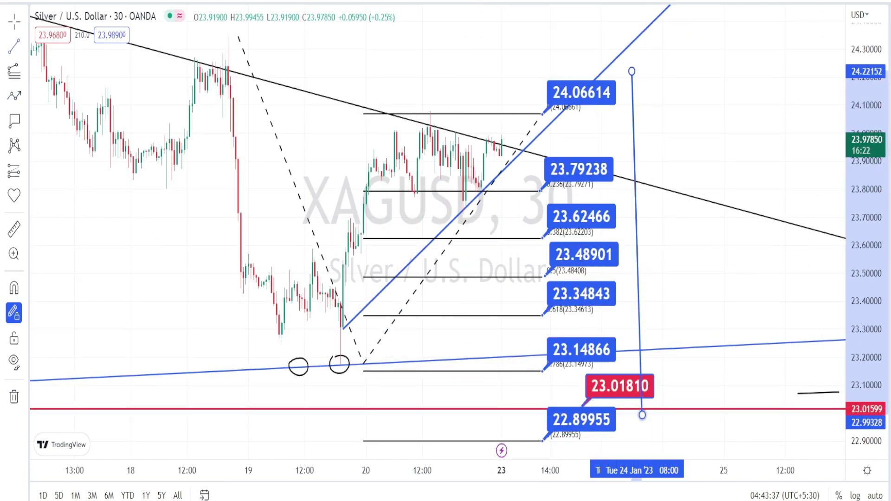
Circle the 24.06614 and 23.79238 labels with the brush, and sketch a downward arrow from the latest candles to the 23.79 level
left_click(13, 96)
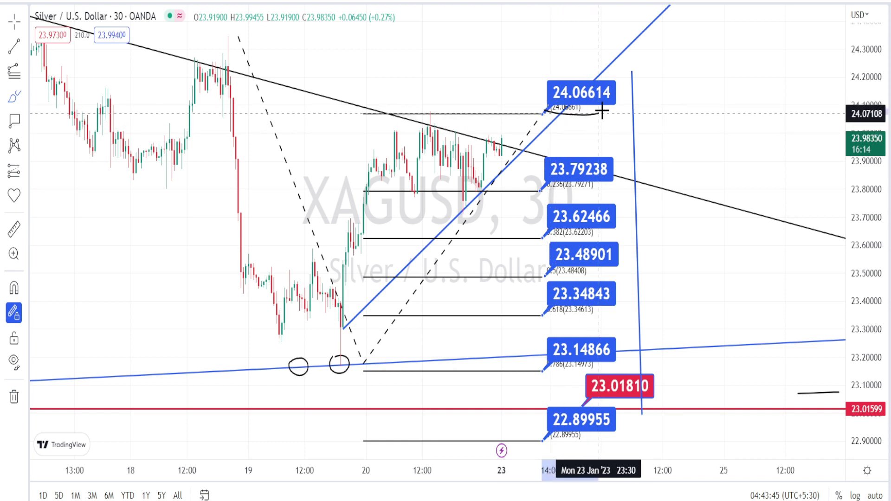
mouse_move(549, 109)
left_mouse_down()
mouse_move(577, 73)
mouse_move(548, 93)
mouse_move(551, 113)
left_mouse_up()
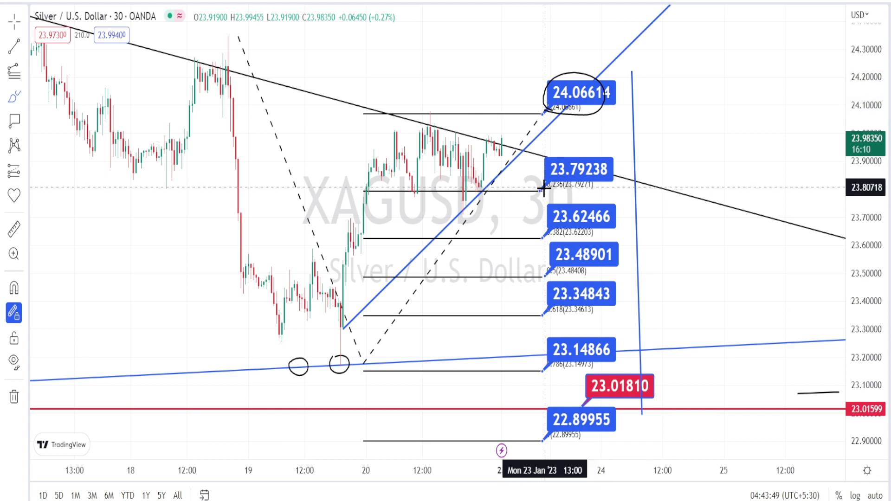
mouse_move(568, 190)
left_mouse_down()
mouse_move(594, 179)
mouse_move(575, 156)
mouse_move(545, 160)
mouse_move(553, 188)
left_mouse_up()
left_click_drag(501, 149, 516, 194)
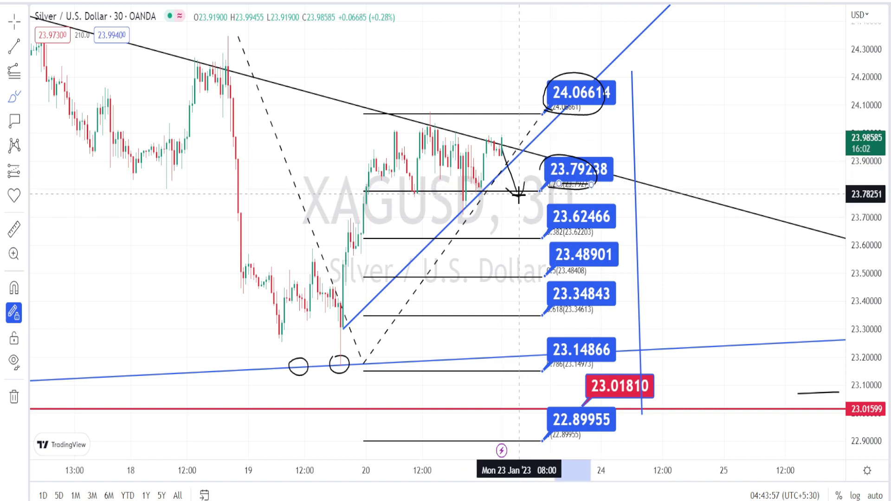
Extend the drop with an arrow to the 23.62 level, and circle the 23.62466, 23.48901, 23.34843, 23.14866 and 22.89955 labels
mouse_move(524, 198)
left_mouse_down()
mouse_move(536, 231)
mouse_move(526, 236)
mouse_move(539, 241)
mouse_move(542, 222)
mouse_move(590, 208)
mouse_move(550, 212)
mouse_move(552, 236)
left_mouse_up()
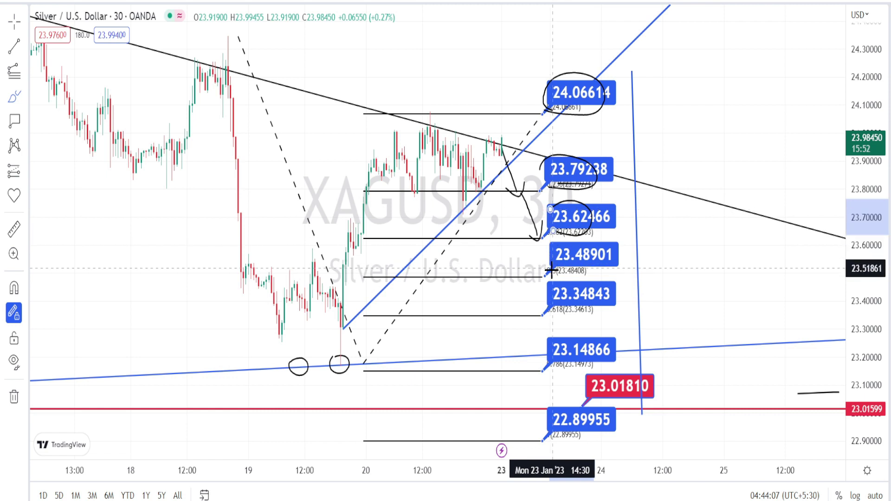
mouse_move(555, 272)
left_mouse_down()
mouse_move(599, 273)
mouse_move(573, 242)
mouse_move(550, 259)
left_mouse_up()
mouse_move(550, 303)
left_mouse_down()
mouse_move(600, 309)
mouse_move(547, 292)
mouse_move(592, 314)
mouse_move(542, 339)
left_mouse_up()
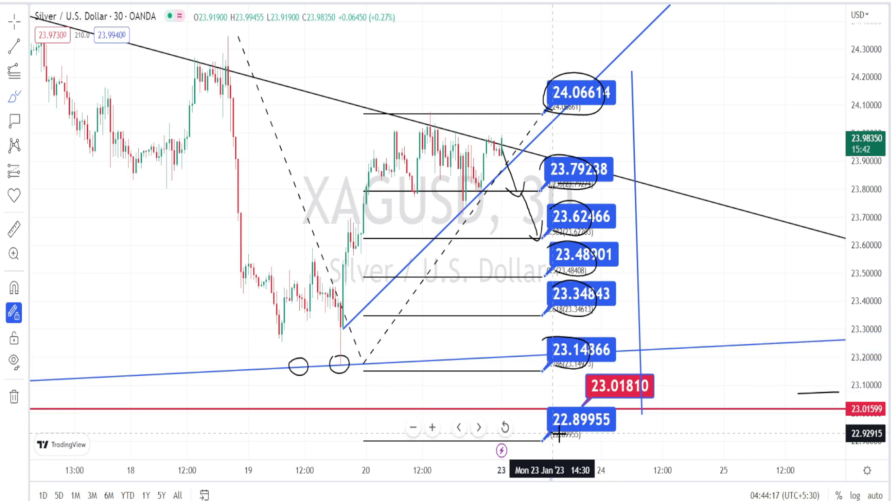
mouse_move(593, 429)
left_mouse_down()
mouse_move(552, 411)
mouse_move(550, 432)
left_mouse_up()
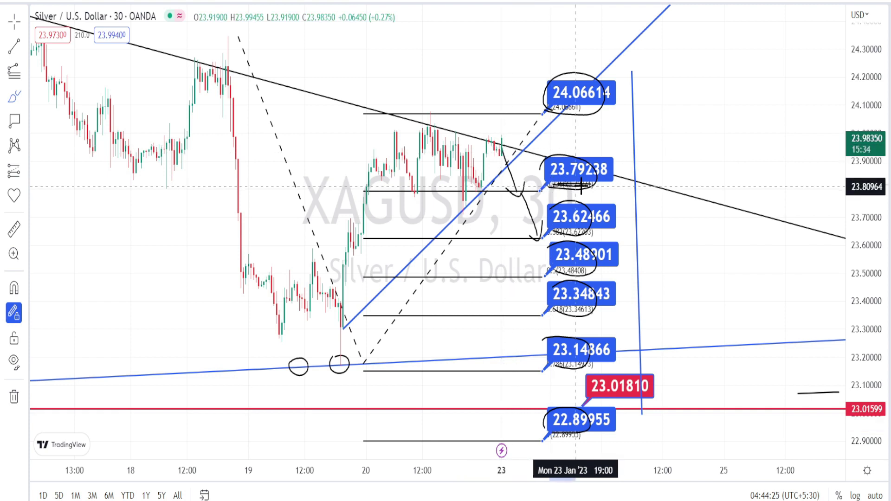
Sketch a path from the latest candles down to the 23.79 level and back up to the 24.07 level
mouse_move(499, 146)
left_mouse_down()
mouse_move(517, 195)
mouse_move(527, 114)
mouse_move(512, 124)
mouse_move(538, 126)
left_mouse_up()
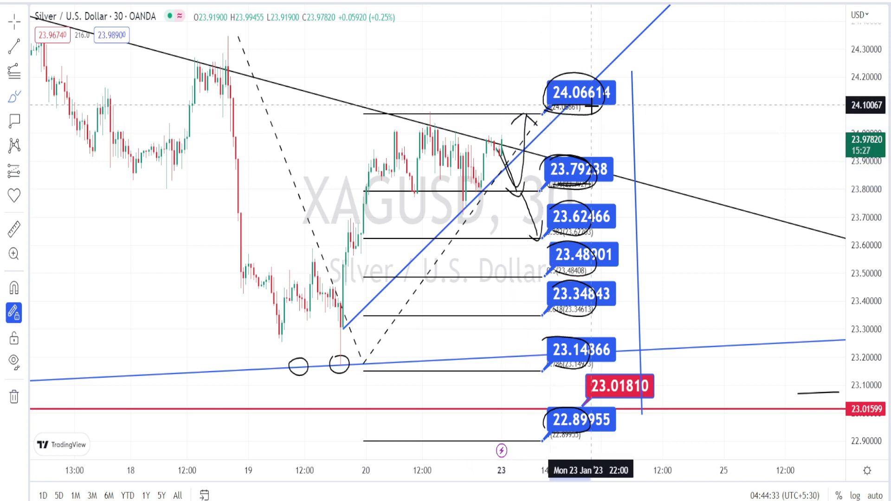
mouse_move(526, 116)
left_mouse_down()
mouse_move(533, 82)
mouse_move(520, 91)
mouse_move(540, 95)
left_mouse_up()
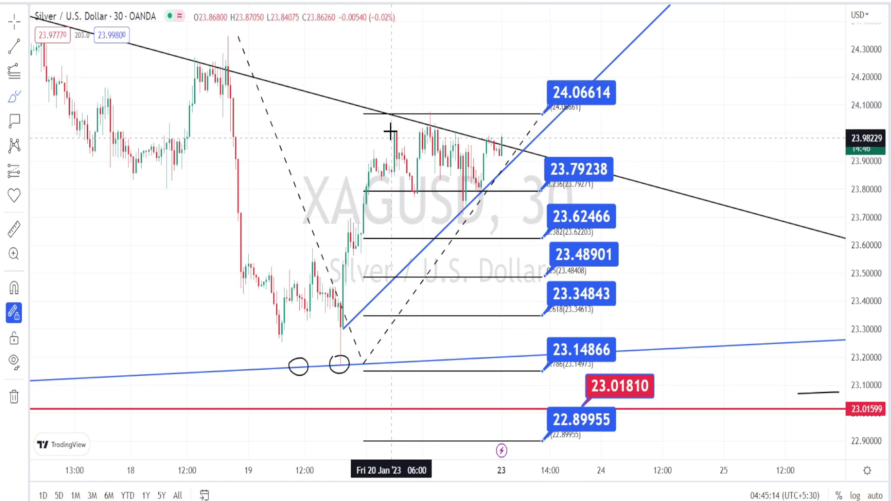
Draw a sideways zigzag from 20 to 23 January between the 24.07 and 23.79 levels, and circle the 24.06614 and 23.79238 labels
mouse_move(392, 123)
left_mouse_down()
mouse_move(420, 185)
mouse_move(432, 116)
mouse_move(470, 198)
mouse_move(498, 122)
mouse_move(515, 185)
mouse_move(523, 179)
mouse_move(538, 118)
mouse_move(545, 184)
left_mouse_up()
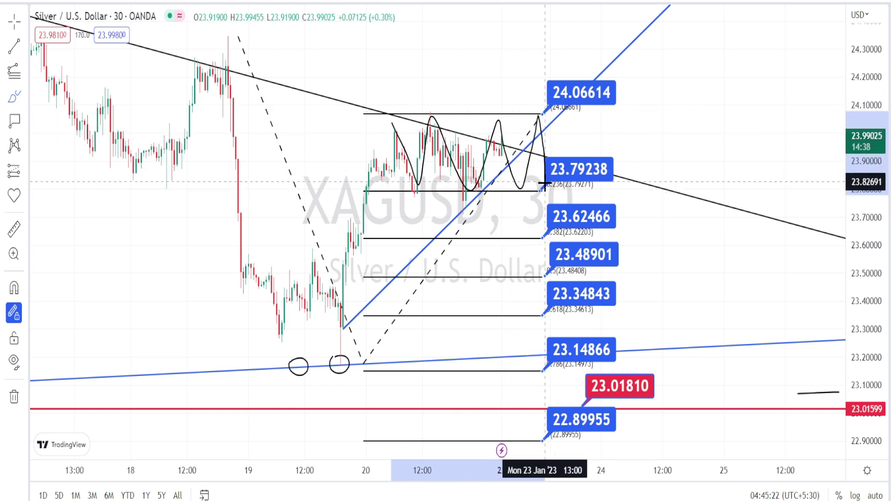
mouse_move(554, 88)
left_mouse_down()
mouse_move(601, 92)
mouse_move(555, 76)
mouse_move(553, 105)
left_mouse_up()
mouse_move(546, 186)
left_mouse_down()
mouse_move(580, 197)
mouse_move(559, 162)
left_mouse_up()
Sketch a circled downward arrow below the 23.79 level, and mark an upward breakout above the 24.07 level
mouse_move(514, 192)
left_mouse_down()
mouse_move(527, 223)
mouse_move(527, 205)
mouse_move(536, 217)
mouse_move(518, 172)
left_mouse_up()
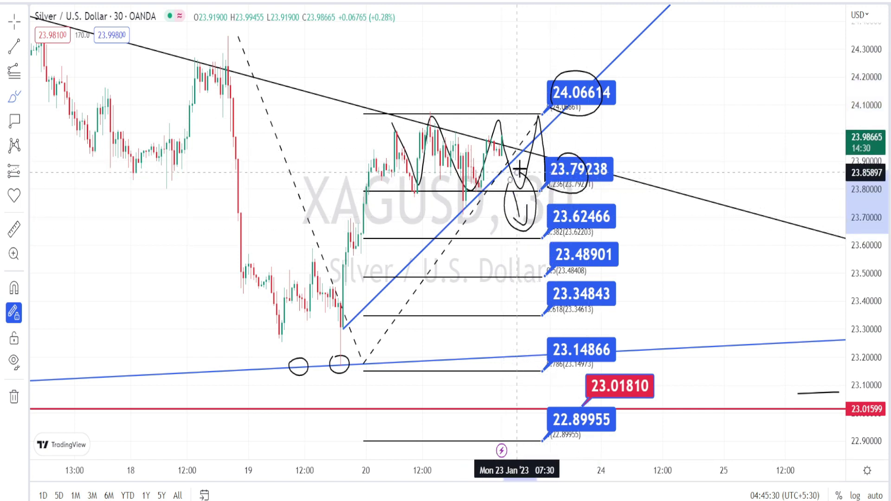
mouse_move(507, 112)
left_mouse_down()
mouse_move(505, 82)
mouse_move(517, 100)
left_mouse_up()
left_click_drag(492, 73, 504, 72)
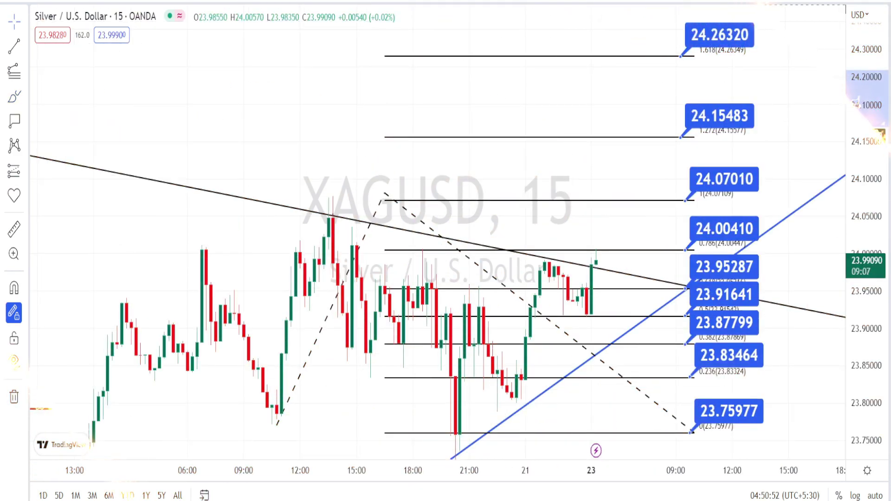
Draw two near-vertical lines flanking the Fibonacci price labels on the 15-minute chart, spanning from about 24.30 to 23.77
left_click(766, 23)
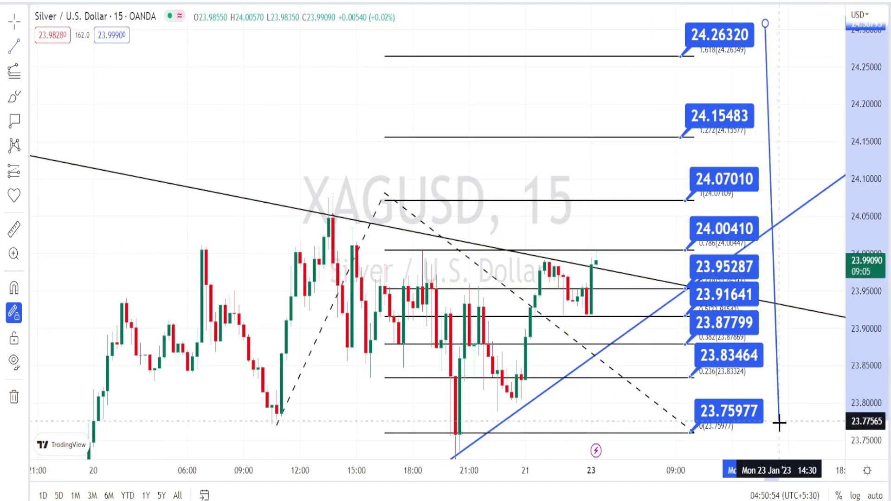
left_click(780, 423)
left_click(676, 425)
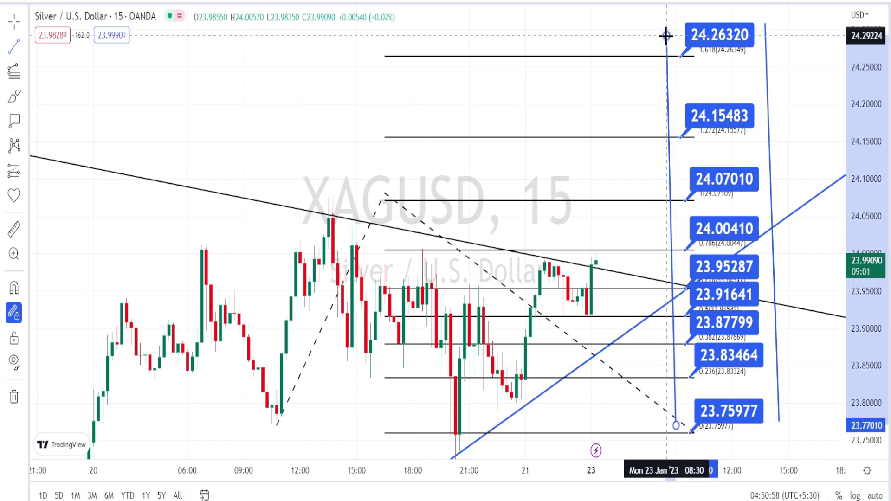
left_click(667, 36)
Circle the latest high and the 24.00410 and 23.95287 labels with the brush, and sketch an arrow down to the 23.95 level
left_click(14, 97)
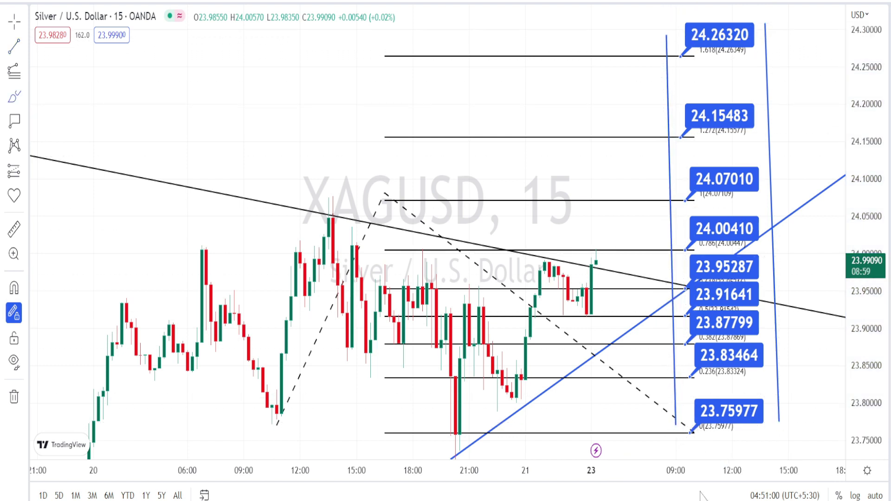
mouse_move(688, 243)
left_mouse_down()
mouse_move(723, 240)
mouse_move(715, 210)
mouse_move(692, 218)
mouse_move(690, 234)
left_mouse_up()
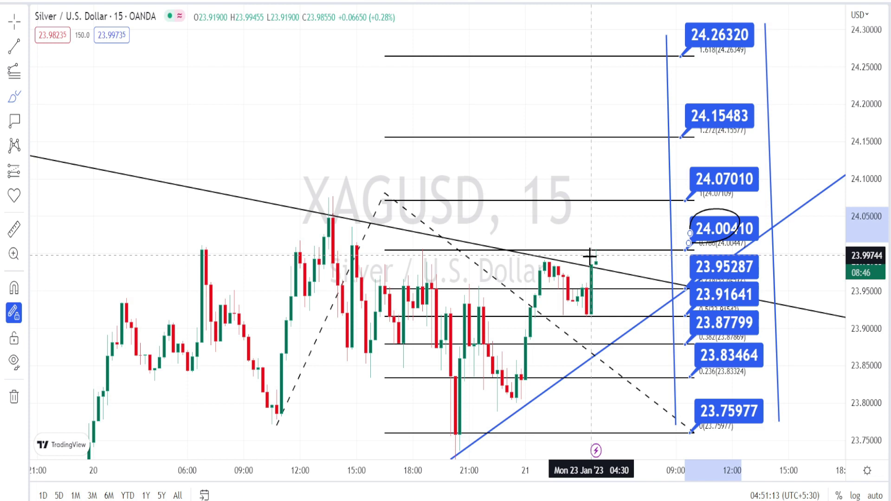
mouse_move(594, 256)
left_mouse_down()
mouse_move(611, 258)
mouse_move(591, 244)
mouse_move(615, 289)
left_mouse_up()
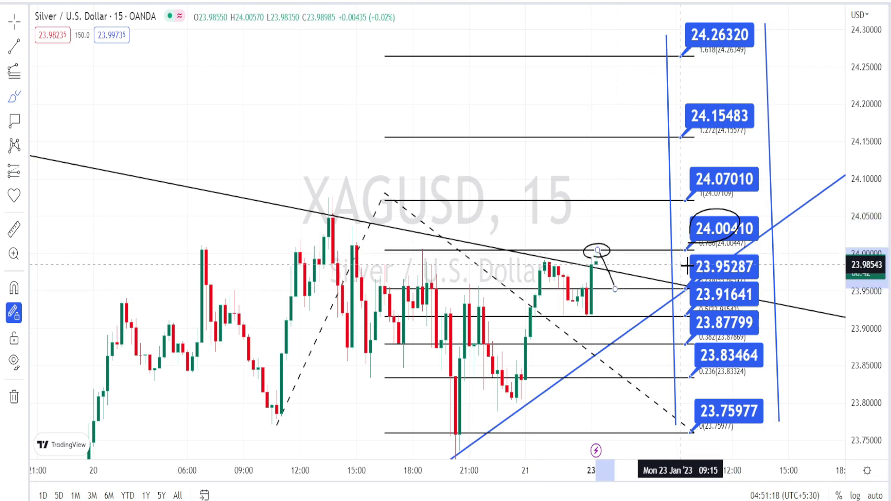
mouse_move(690, 268)
left_mouse_down()
mouse_move(741, 266)
mouse_move(686, 268)
left_mouse_up()
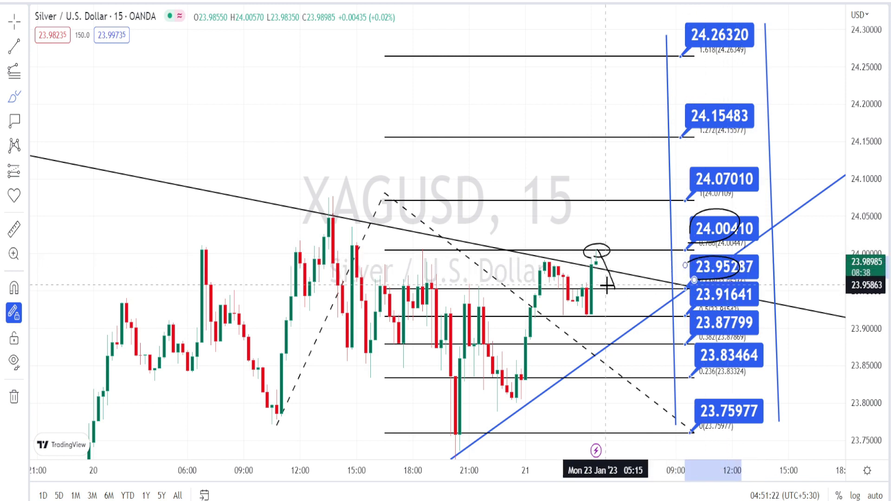
mouse_move(608, 284)
left_mouse_down()
mouse_move(619, 296)
mouse_move(621, 279)
left_mouse_up()
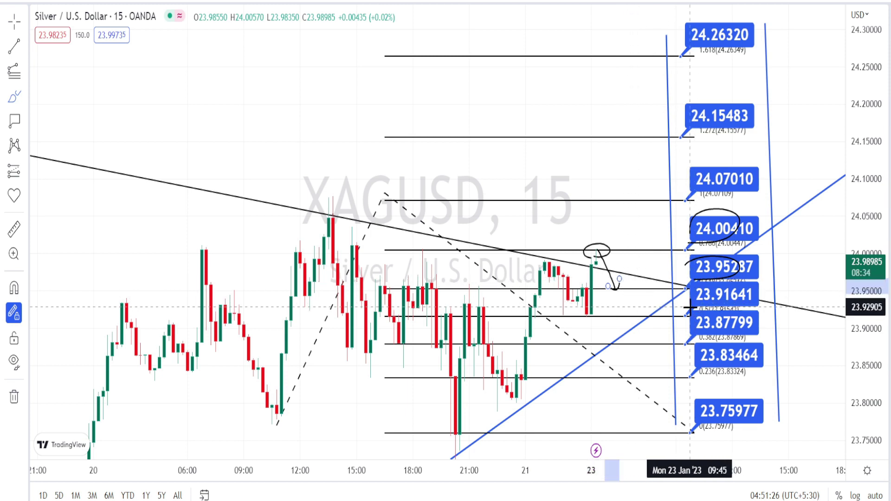
Circle the 23.91641, 23.87799, 23.83464 and 23.75977 labels as the lower Fibonacci targets
mouse_move(695, 307)
left_mouse_down()
mouse_move(732, 297)
mouse_move(700, 284)
mouse_move(686, 290)
left_mouse_up()
mouse_move(692, 330)
left_mouse_down()
mouse_move(738, 328)
mouse_move(692, 320)
left_mouse_up()
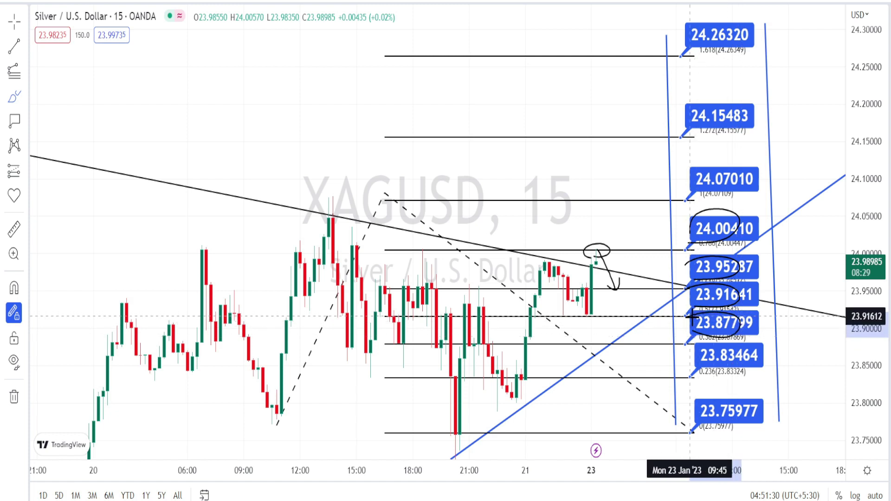
left_click_drag(734, 346, 696, 369)
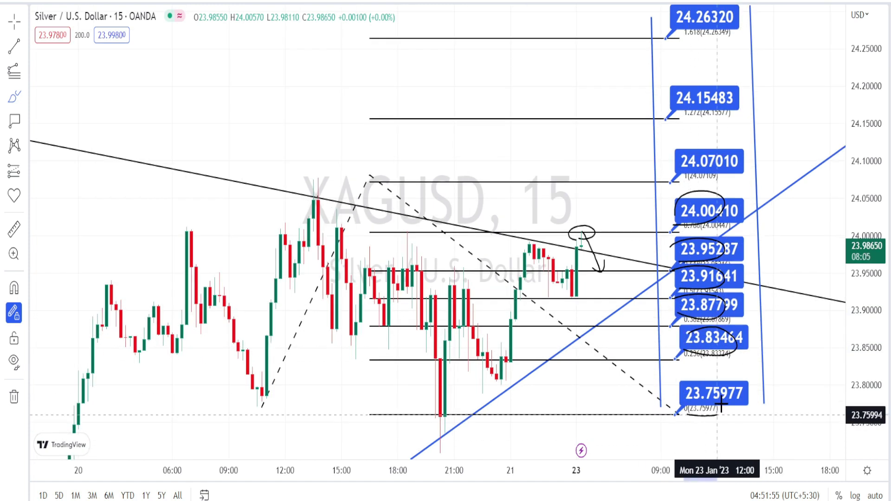
mouse_move(721, 404)
left_mouse_down()
mouse_move(677, 394)
mouse_move(675, 402)
left_mouse_up()
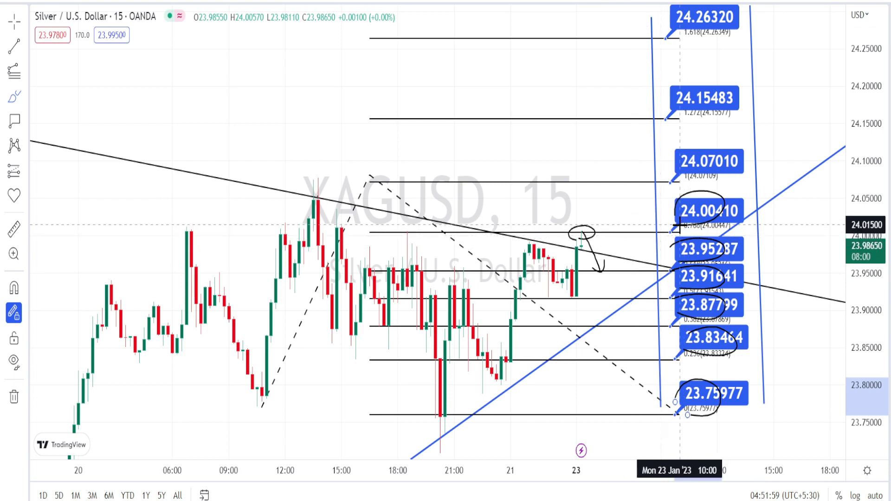
Mark the 24.00410 label again, and circle the 24.07010, 24.15483 and 24.26320 labels as upper targets
left_click(675, 227)
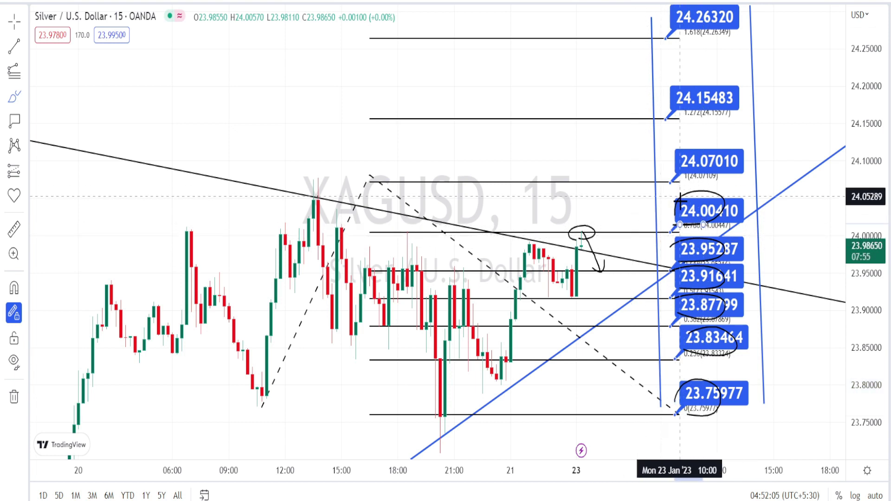
mouse_move(681, 174)
left_mouse_down()
mouse_move(708, 175)
mouse_move(731, 155)
mouse_move(676, 152)
mouse_move(671, 170)
left_mouse_up()
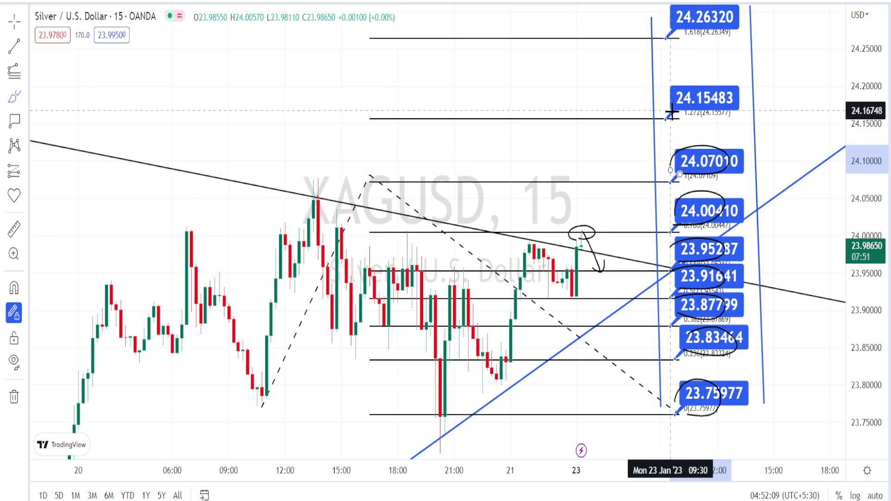
mouse_move(675, 113)
left_mouse_down()
mouse_move(713, 90)
mouse_move(684, 89)
left_mouse_up()
mouse_move(680, 24)
left_mouse_down()
mouse_move(683, 36)
mouse_move(706, 37)
mouse_move(718, 19)
mouse_move(676, 8)
left_mouse_up()
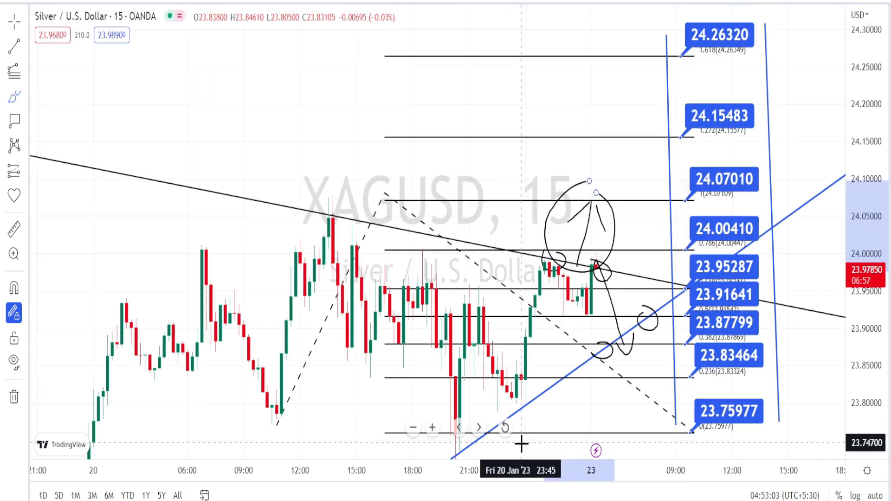